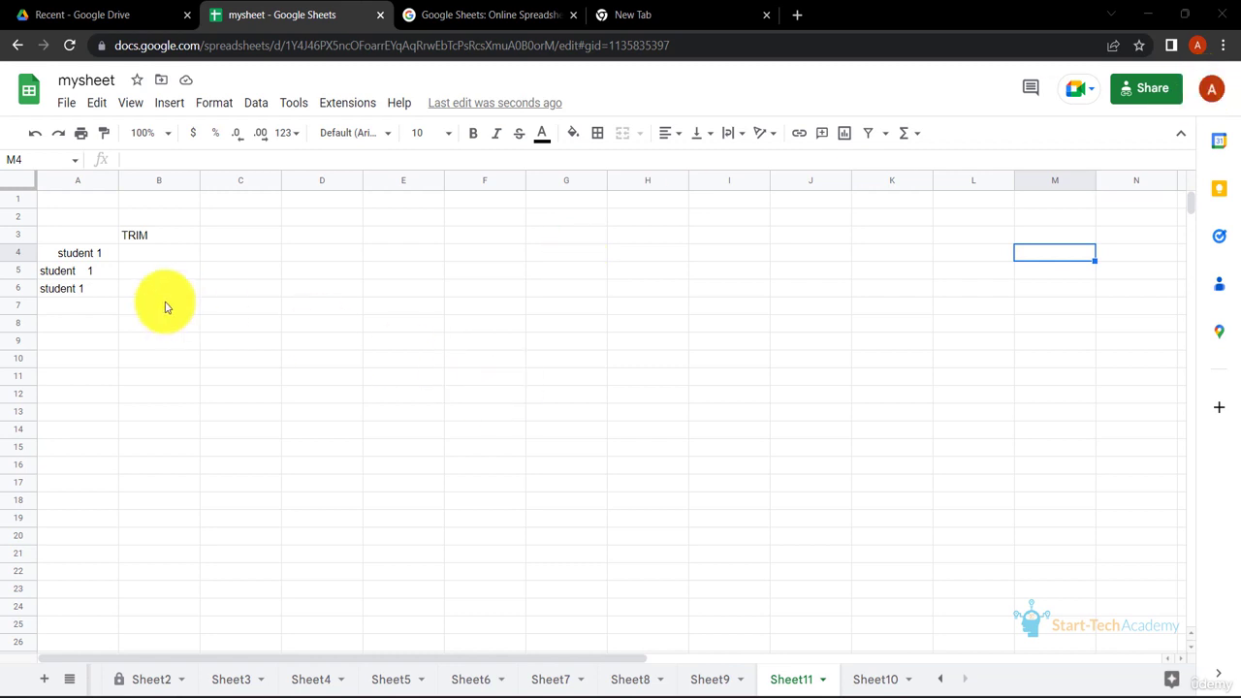
Enter the formula =TRIM(A4) in B4 to strip extra spaces from the student text
{"action": "left_click", "coordinate": [94, 256]}
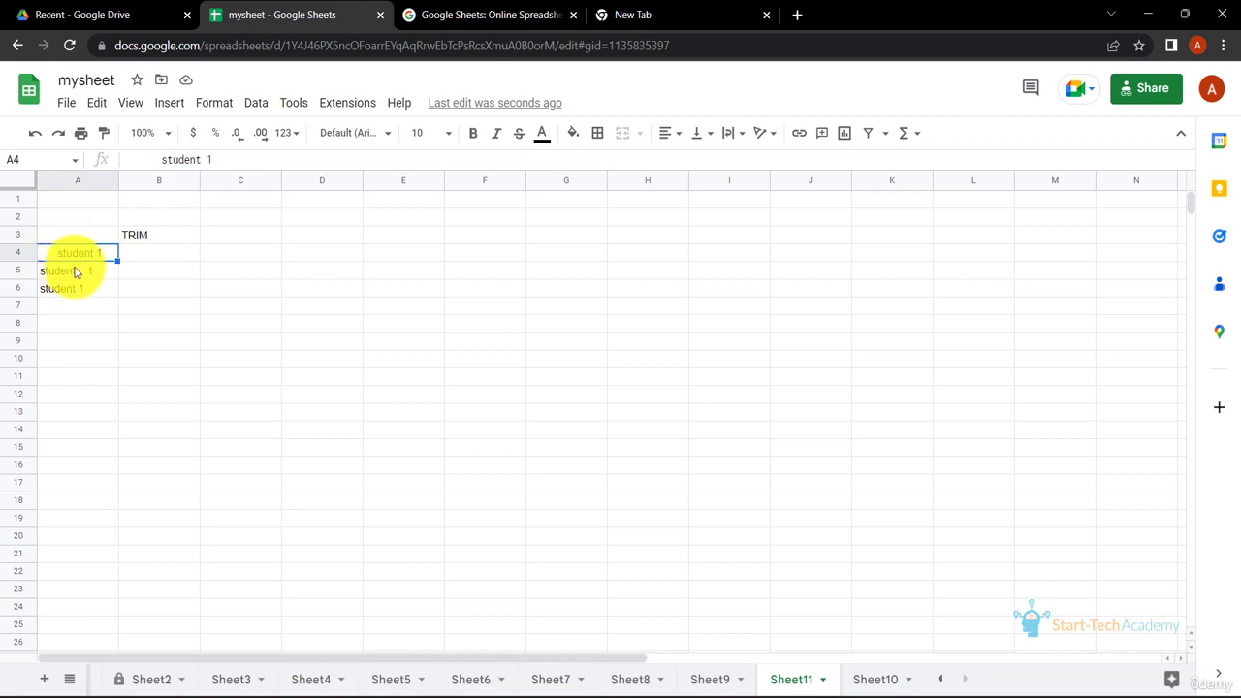
{"action": "left_click", "coordinate": [61, 275]}
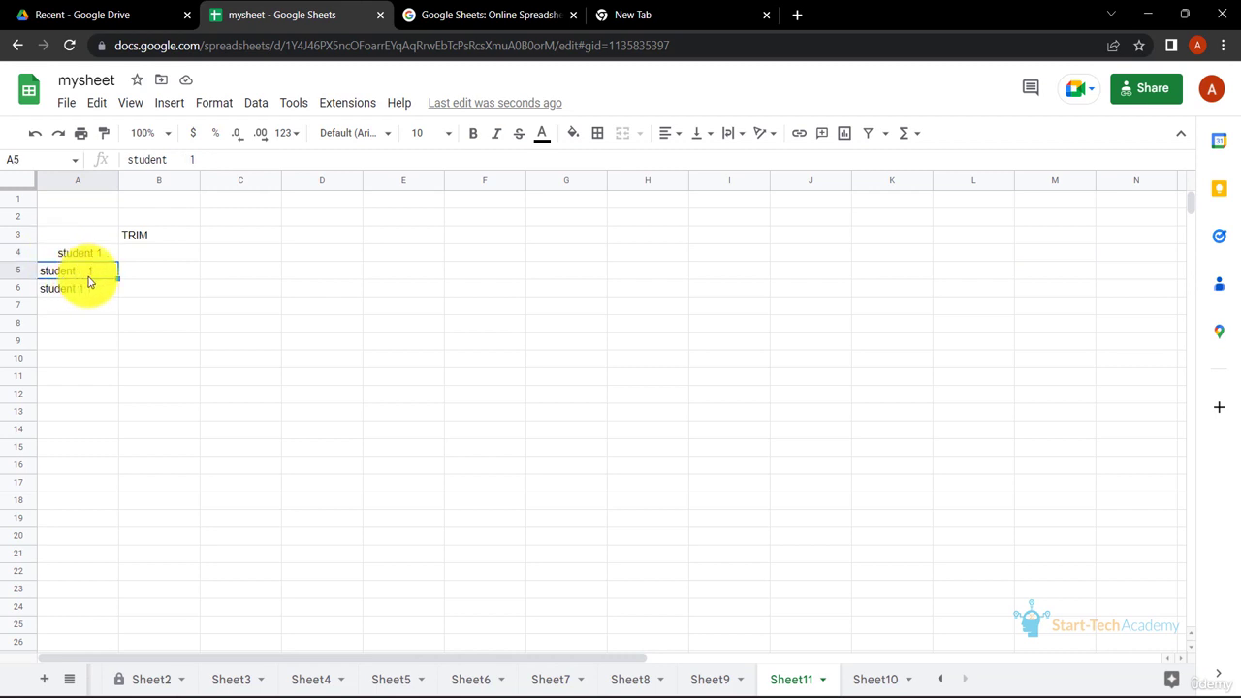
{"action": "left_click", "coordinate": [93, 297]}
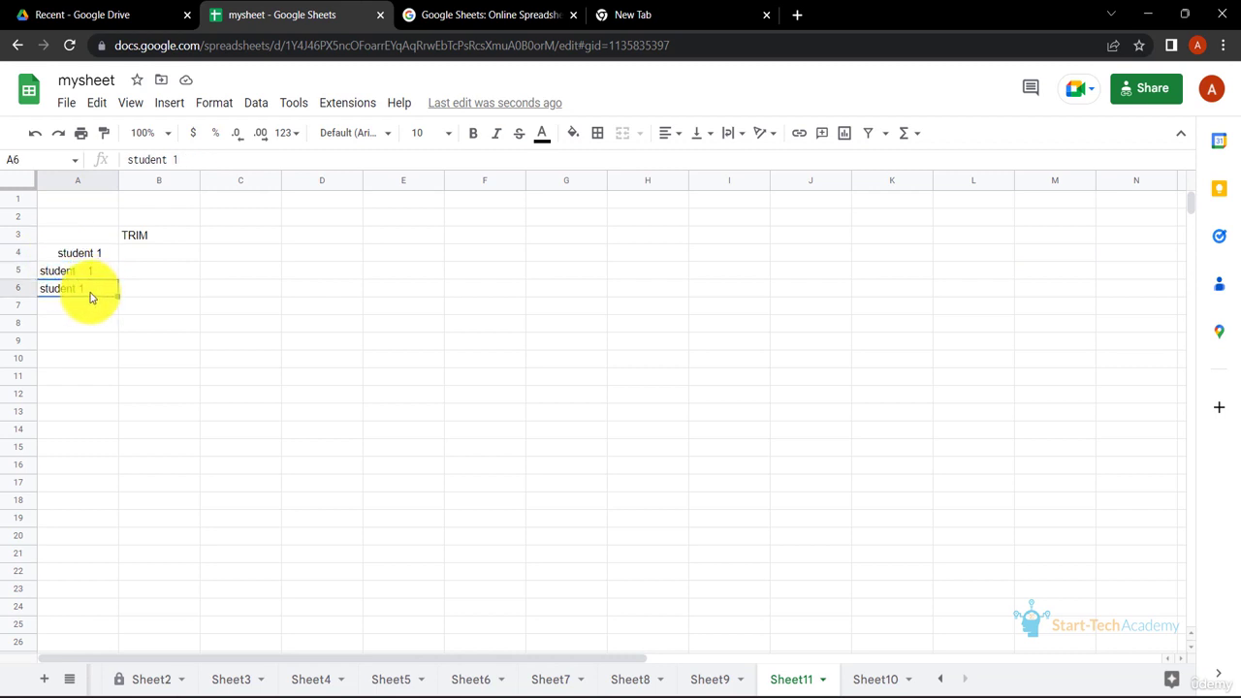
{"action": "left_click", "coordinate": [149, 255]}
{"action": "type", "text": "="}
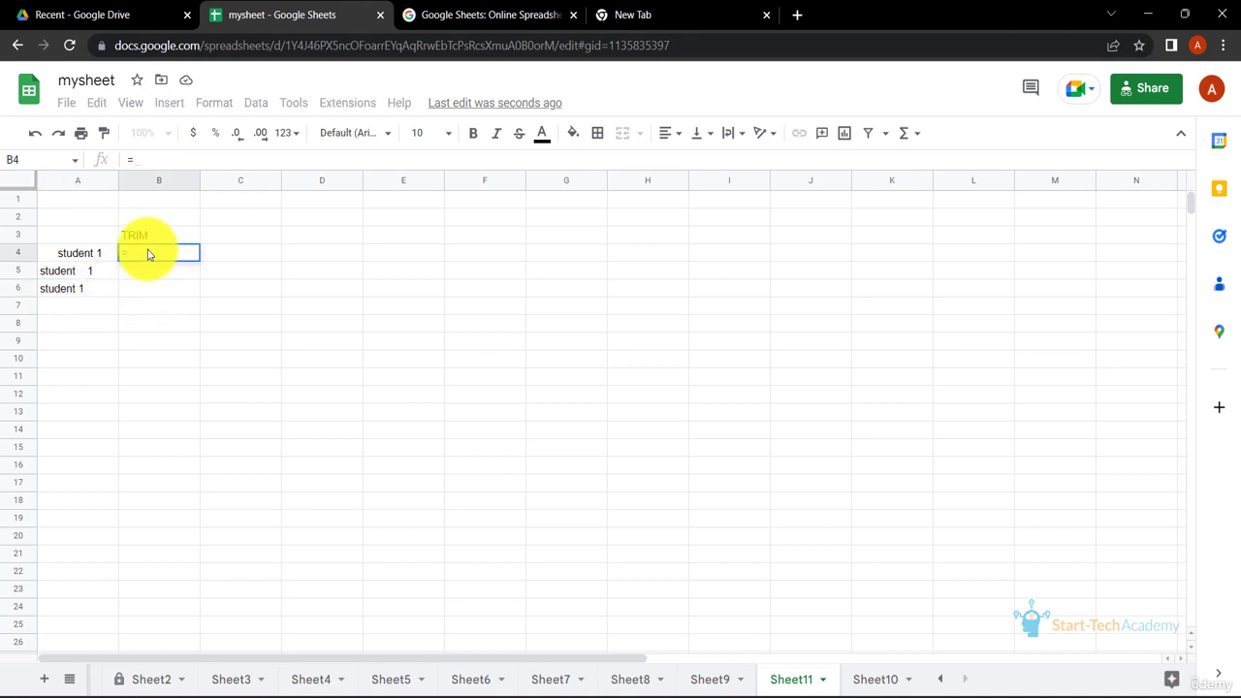
{"action": "type", "text": "TRIM"}
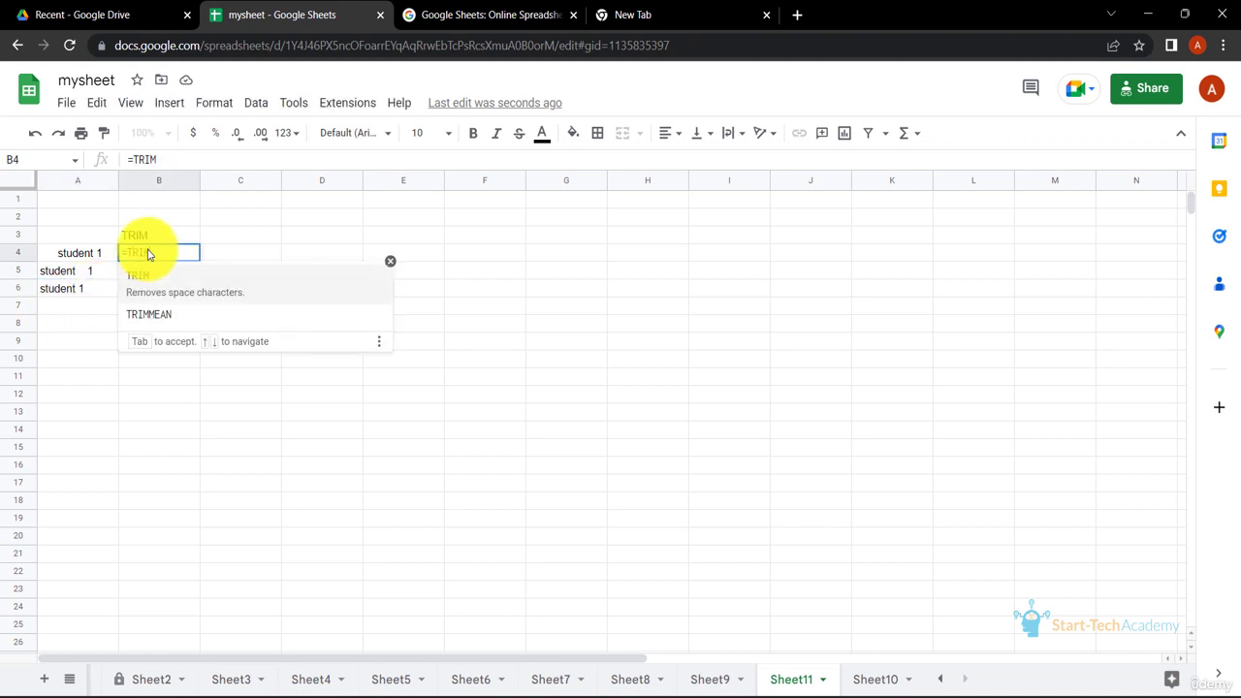
{"action": "left_click", "coordinate": [204, 276]}
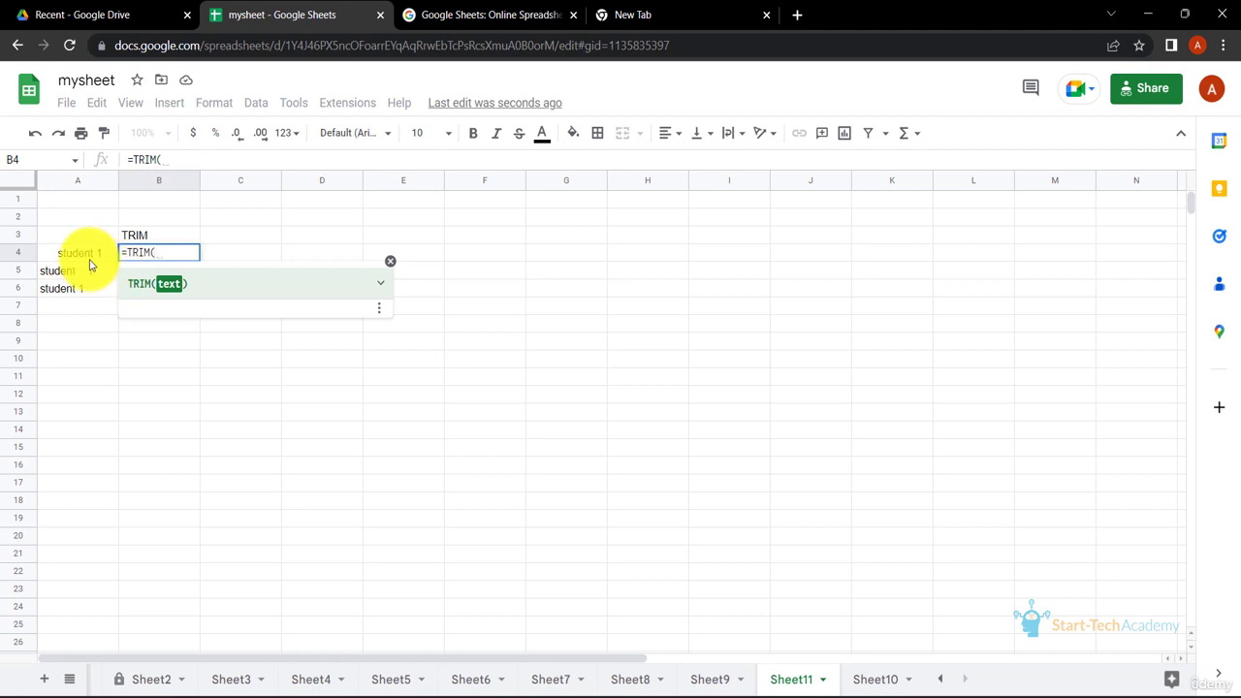
{"action": "left_click", "coordinate": [95, 256]}
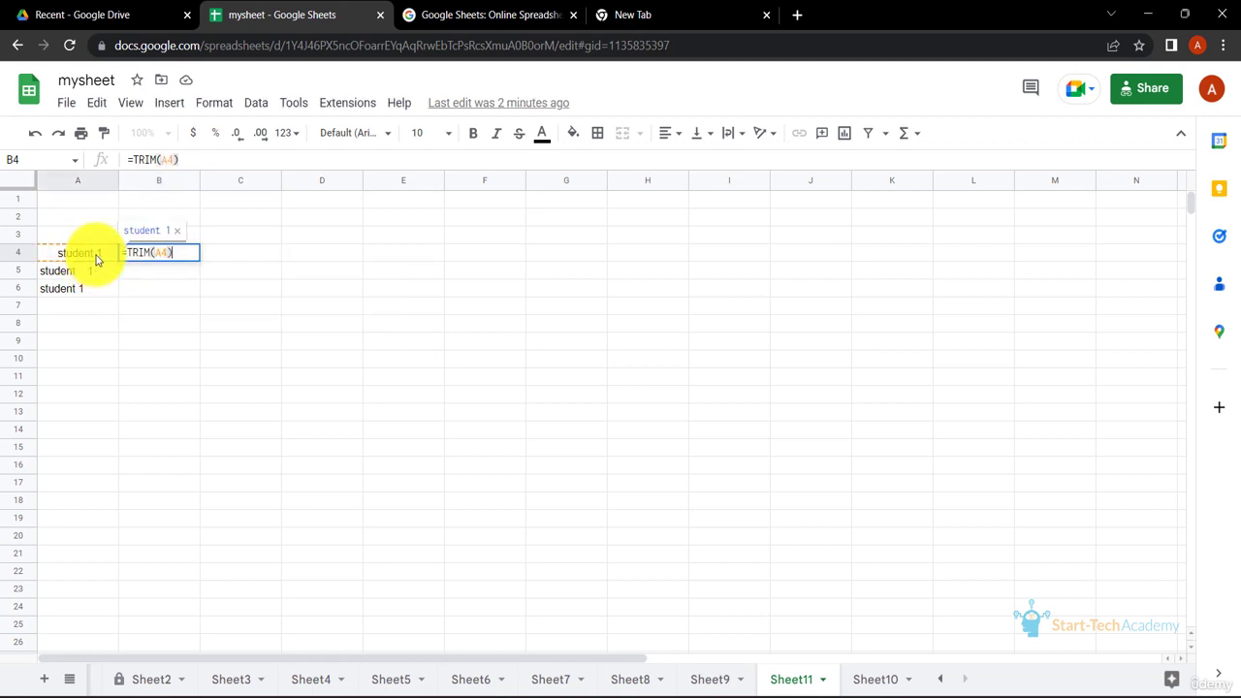
{"action": "key", "text": "Return"}
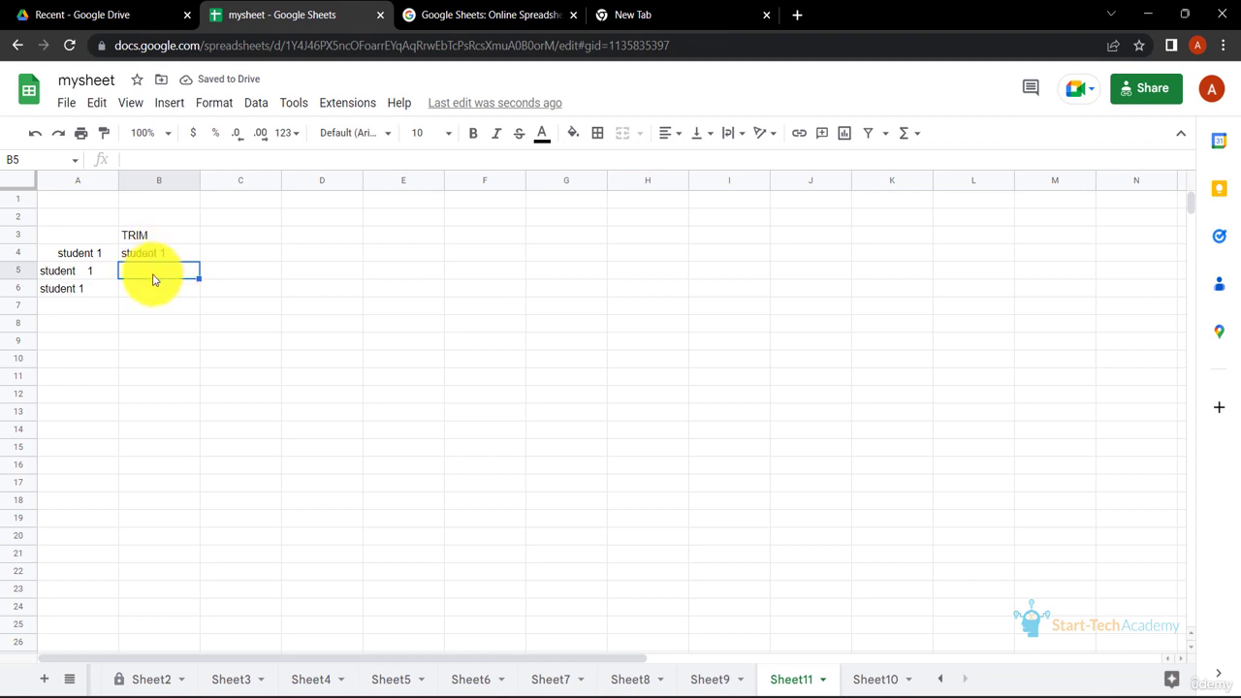
Add matching TRIM formulas in B5 and B6 referencing A5 and A6
{"action": "type", "text": "=TRIM("}
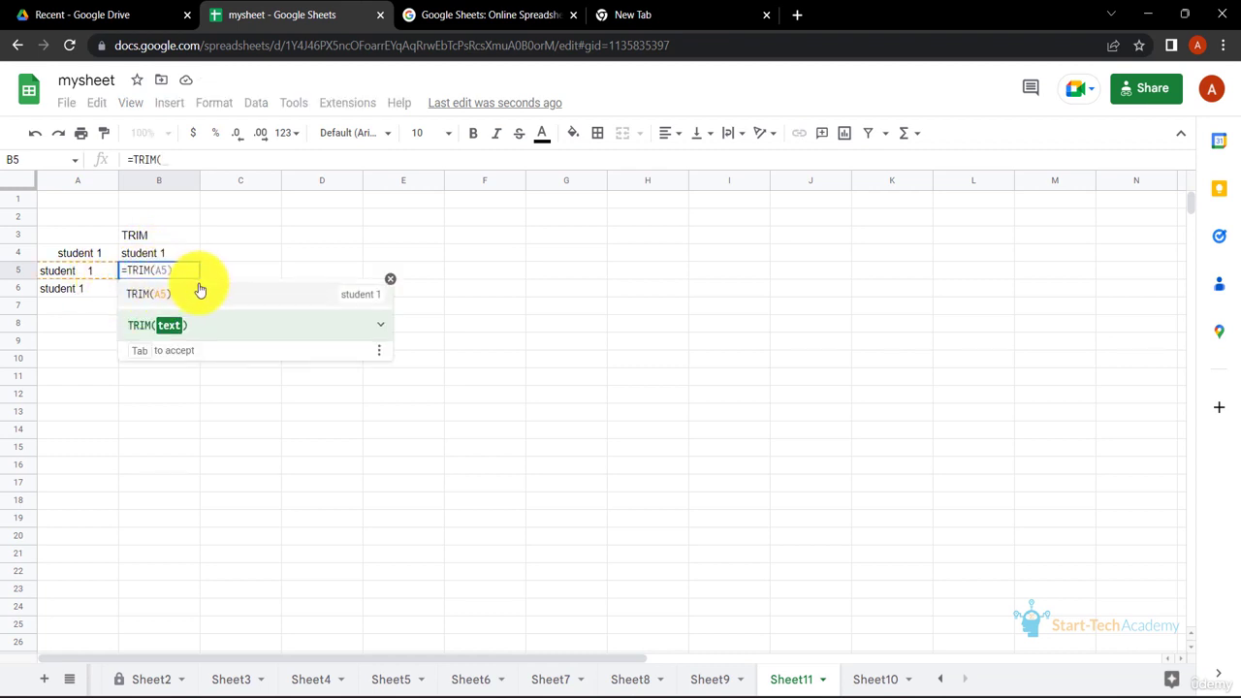
{"action": "key", "text": "Tab"}
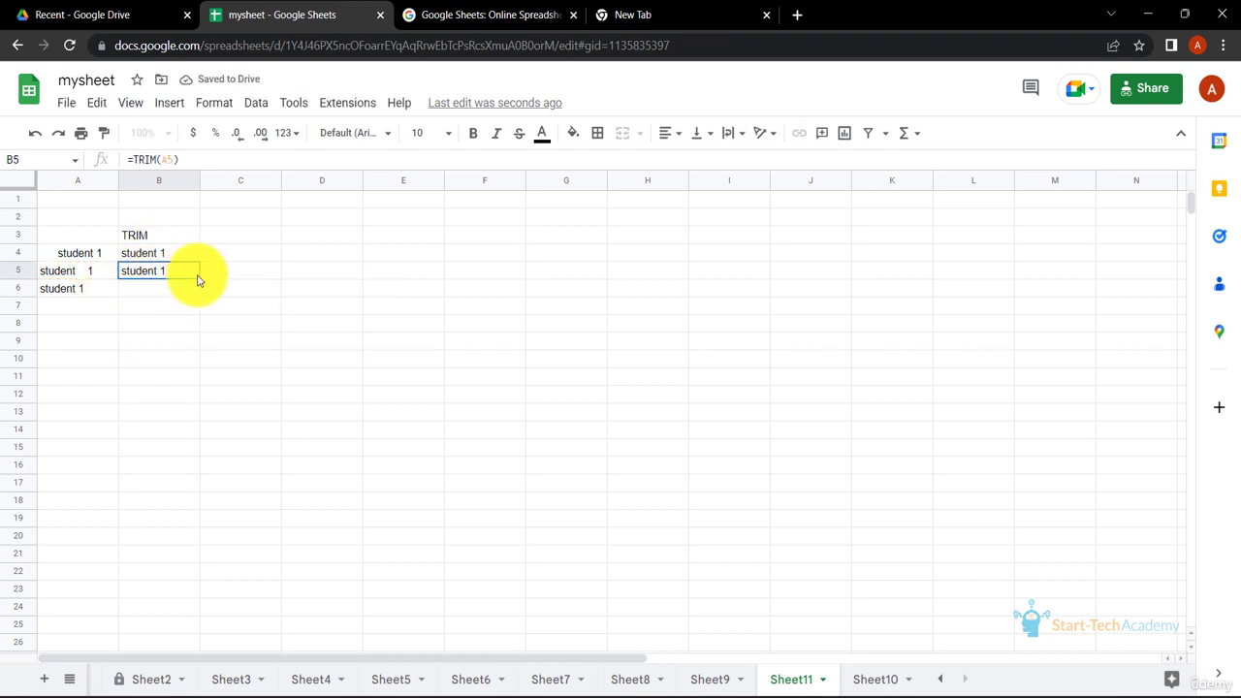
{"action": "left_click_drag", "start_coordinate": [200, 279], "coordinate": [167, 295]}
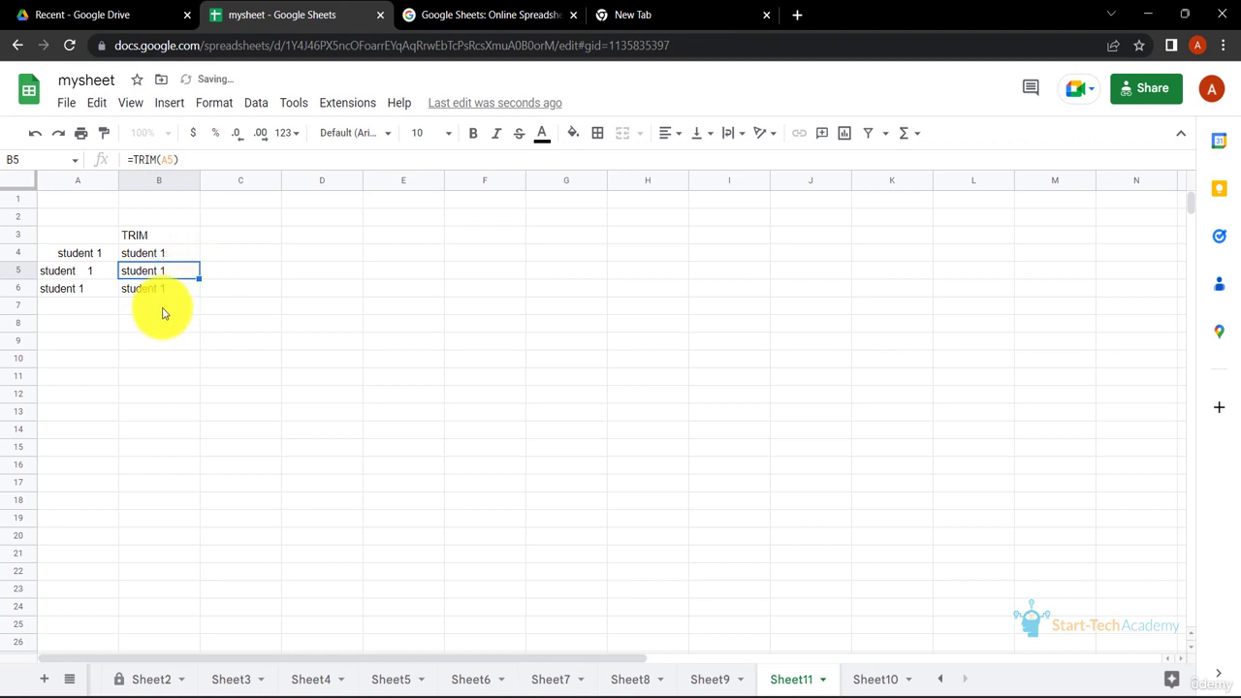
{"action": "left_click", "coordinate": [161, 308]}
{"action": "double_click", "coordinate": [172, 288]}
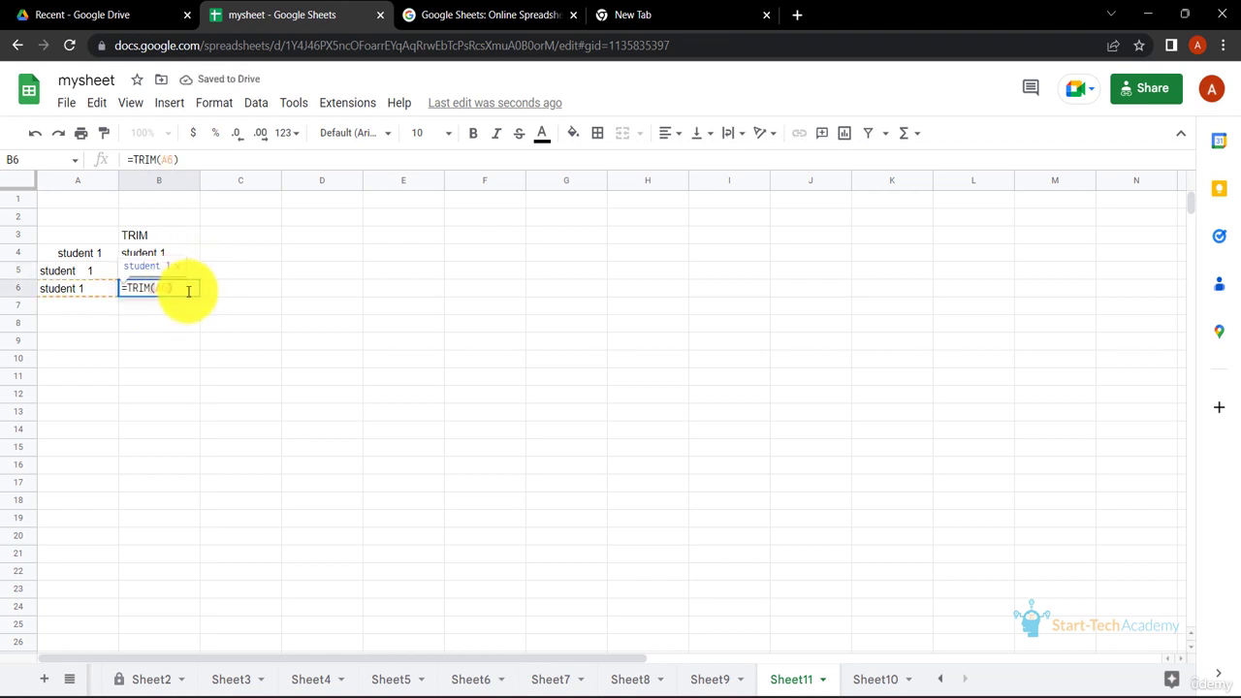
{"action": "key", "text": "Return"}
{"action": "left_click", "coordinate": [176, 294]}
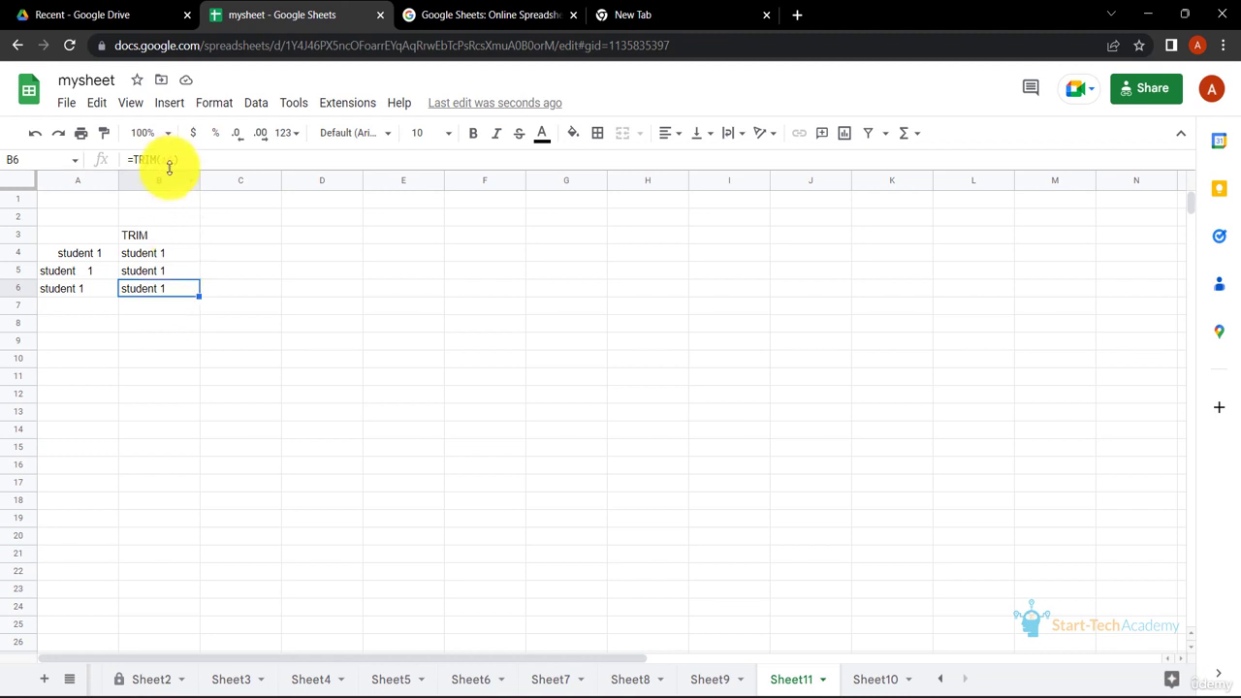
Copy B4:B6 and paste it back onto itself as values only
{"action": "left_click_drag", "start_coordinate": [179, 256], "coordinate": [186, 294]}
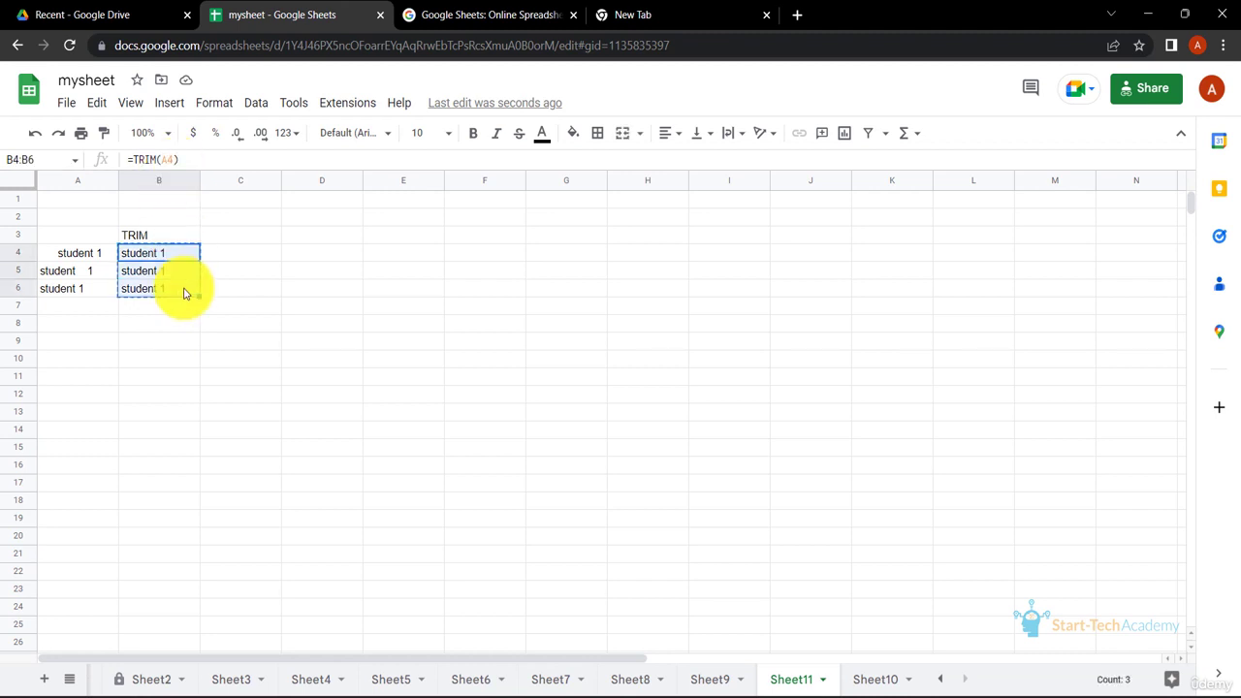
{"action": "left_click", "coordinate": [185, 254]}
{"action": "right_click", "coordinate": [182, 252]}
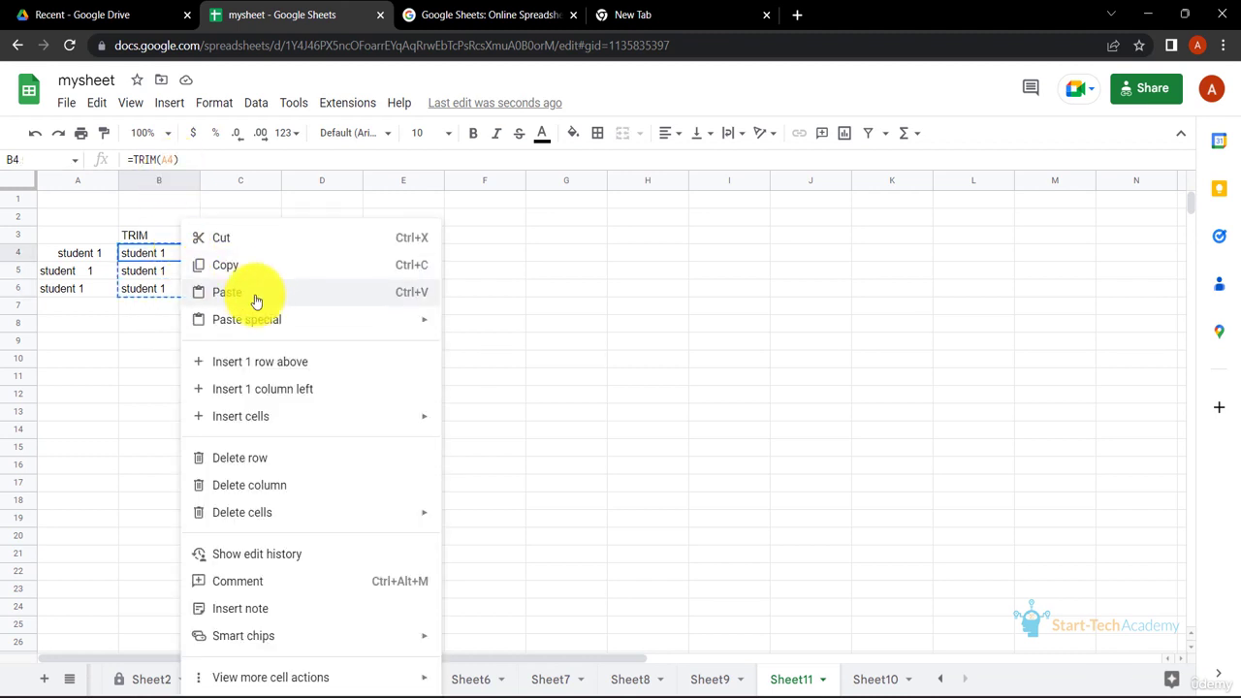
{"action": "mouse_move", "coordinate": [332, 319]}
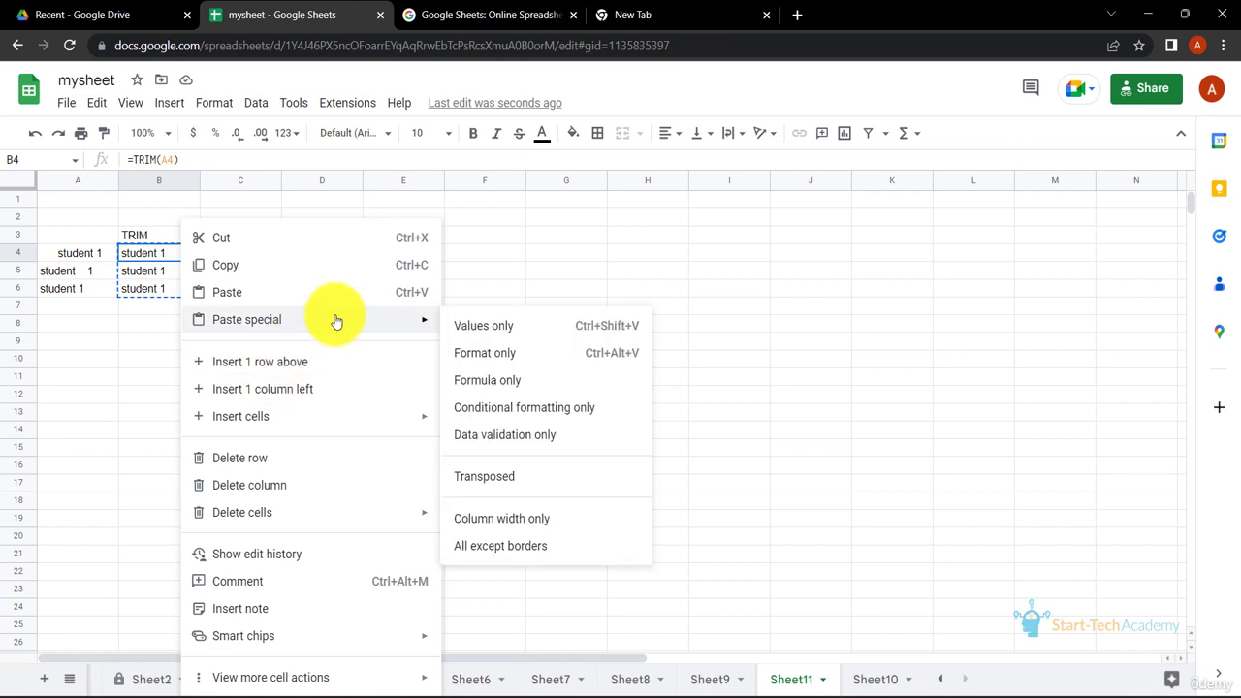
{"action": "left_click", "coordinate": [466, 327]}
{"action": "left_click", "coordinate": [268, 307]}
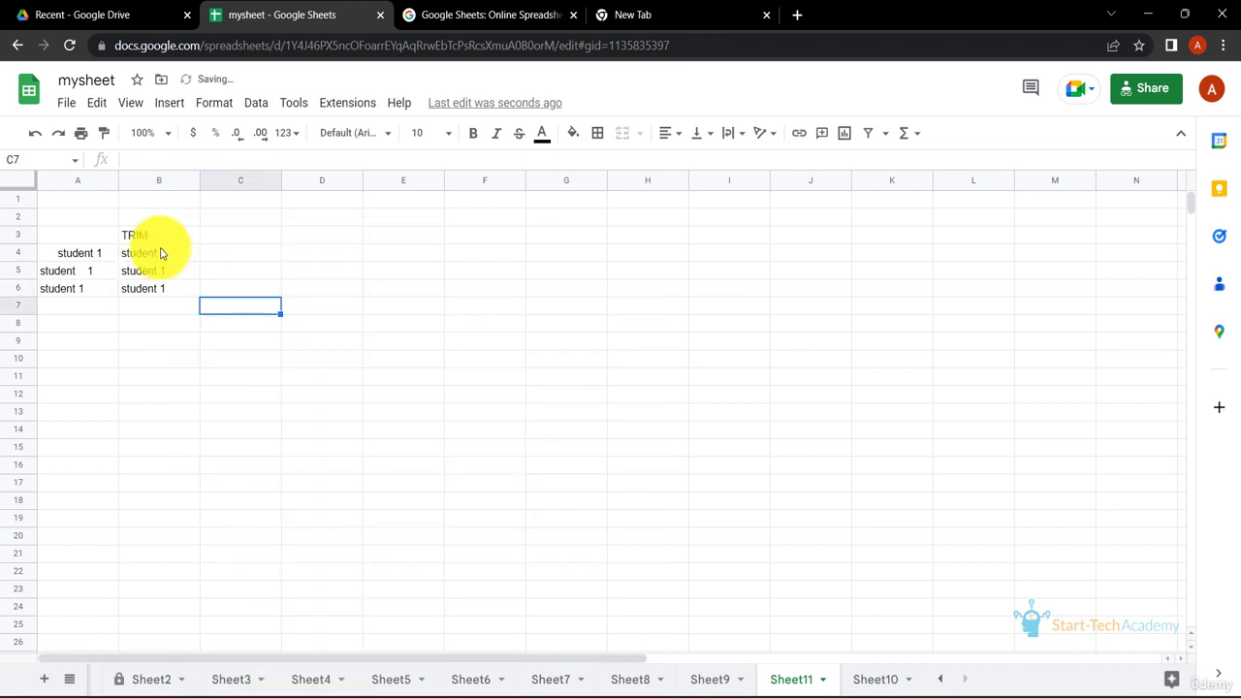
Inspect cells B4 to B6 to check their contents are plain values
{"action": "left_click", "coordinate": [161, 253]}
{"action": "left_click", "coordinate": [161, 288]}
{"action": "key", "text": "Up"}
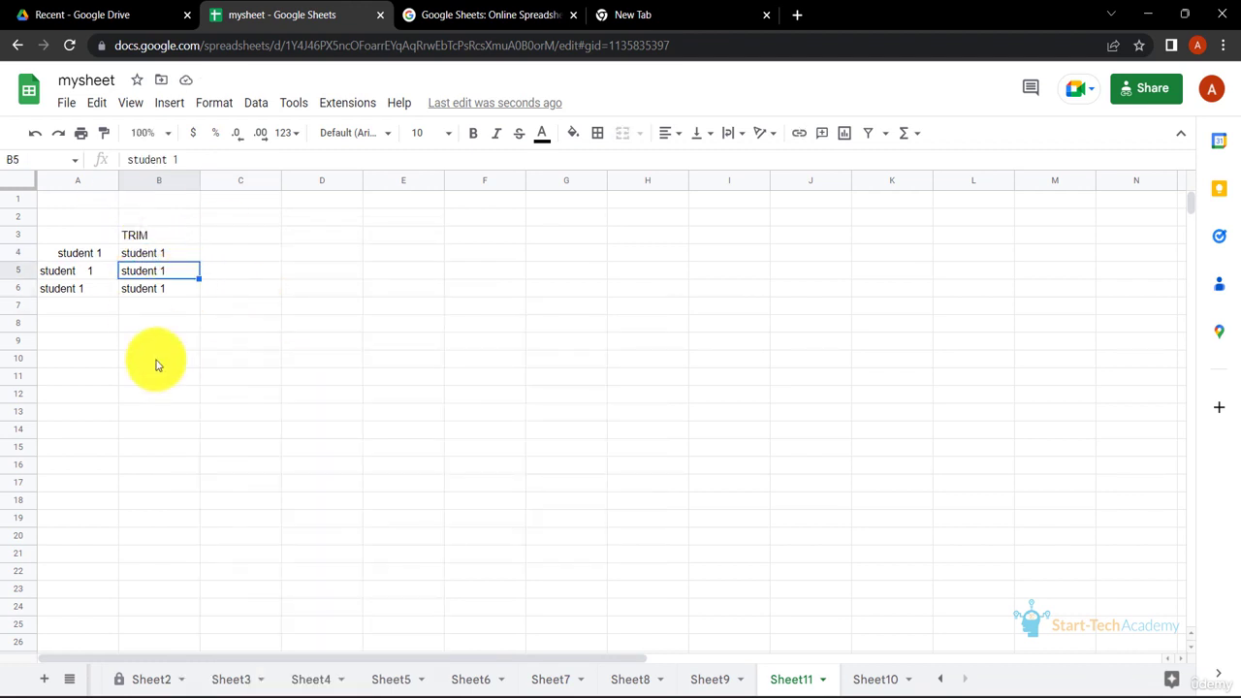
On Sheet10, enter =CONCATENATE(B1,C1,D1) in F6 to join the subject headers
{"action": "left_click", "coordinate": [470, 378]}
{"action": "key", "text": "ctrl+shift+Page_Down"}
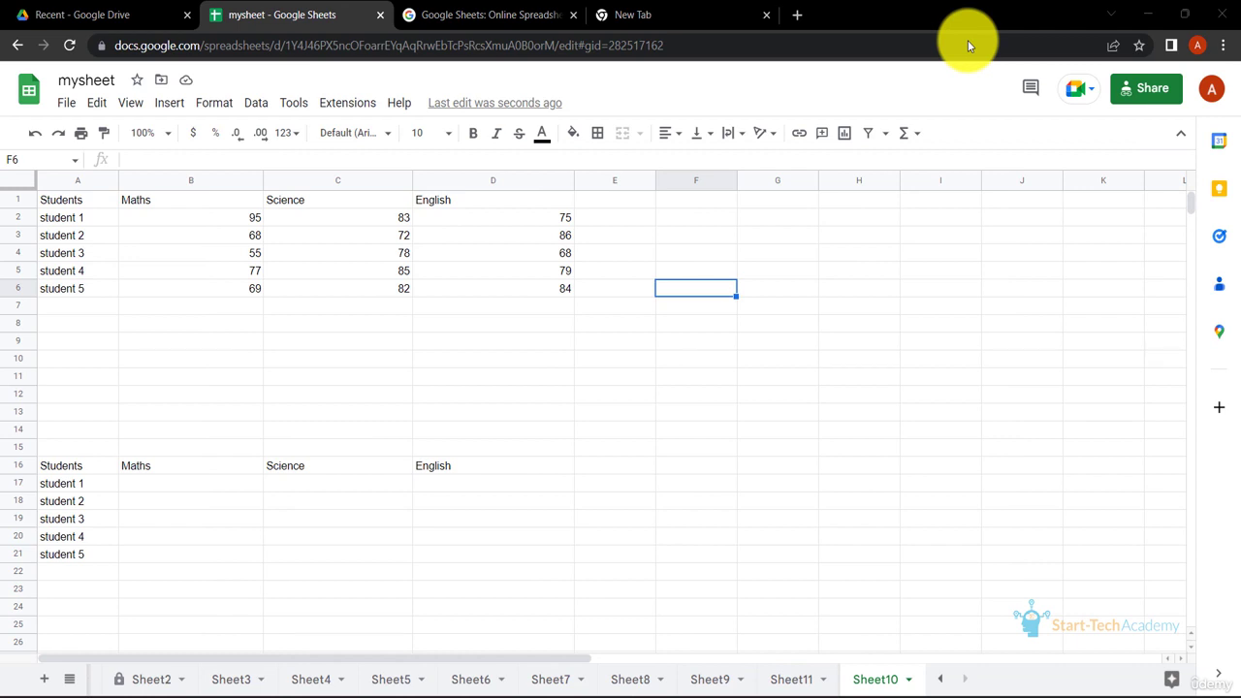
{"action": "type", "text": "="}
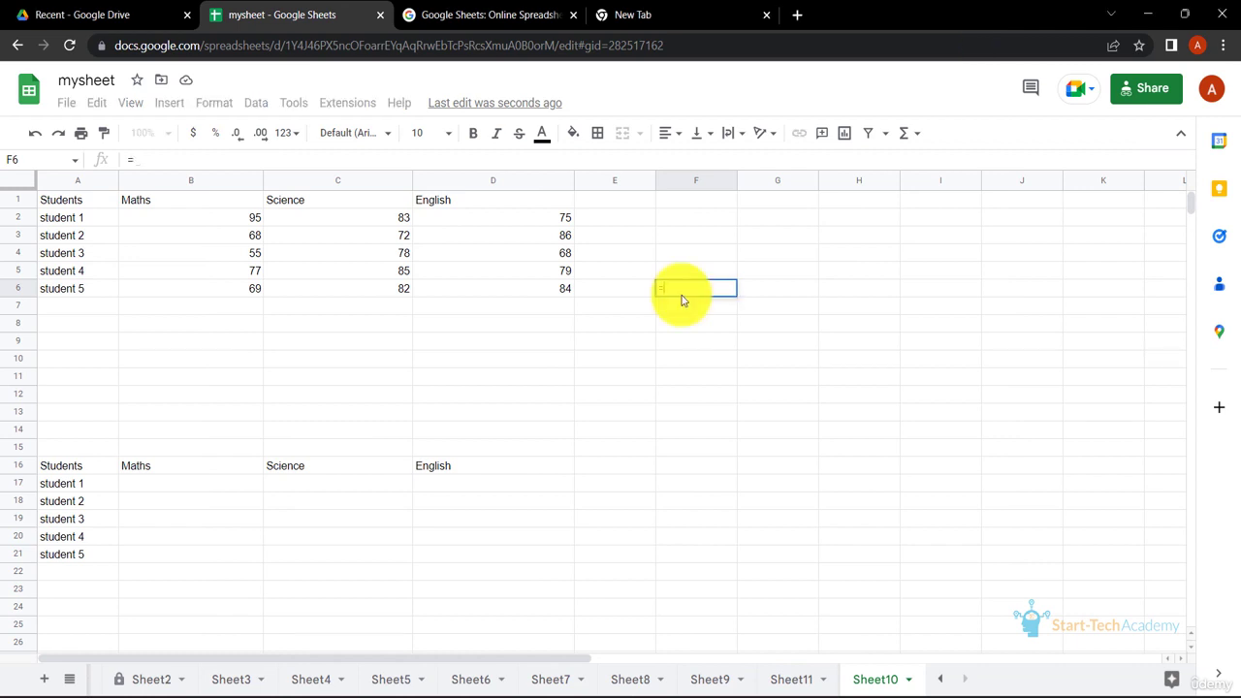
{"action": "type", "text": "CONCATE"}
{"action": "left_click", "coordinate": [711, 327]}
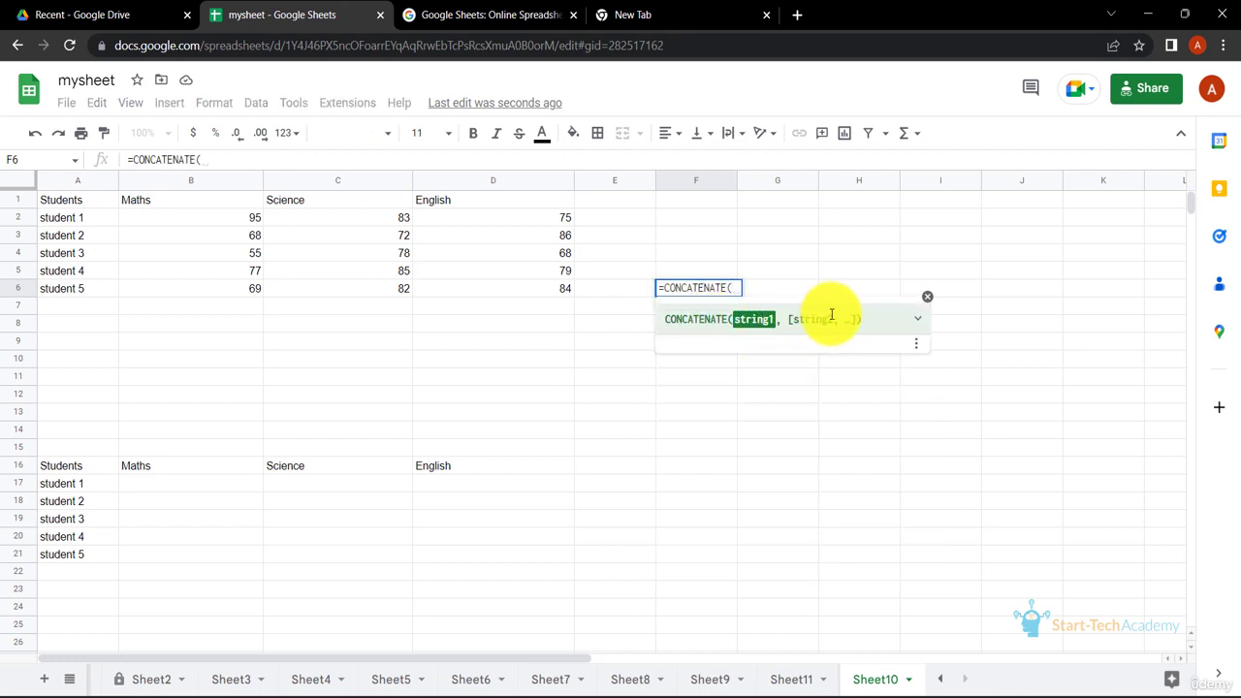
{"action": "left_click", "coordinate": [243, 204]}
{"action": "type", "text": ","}
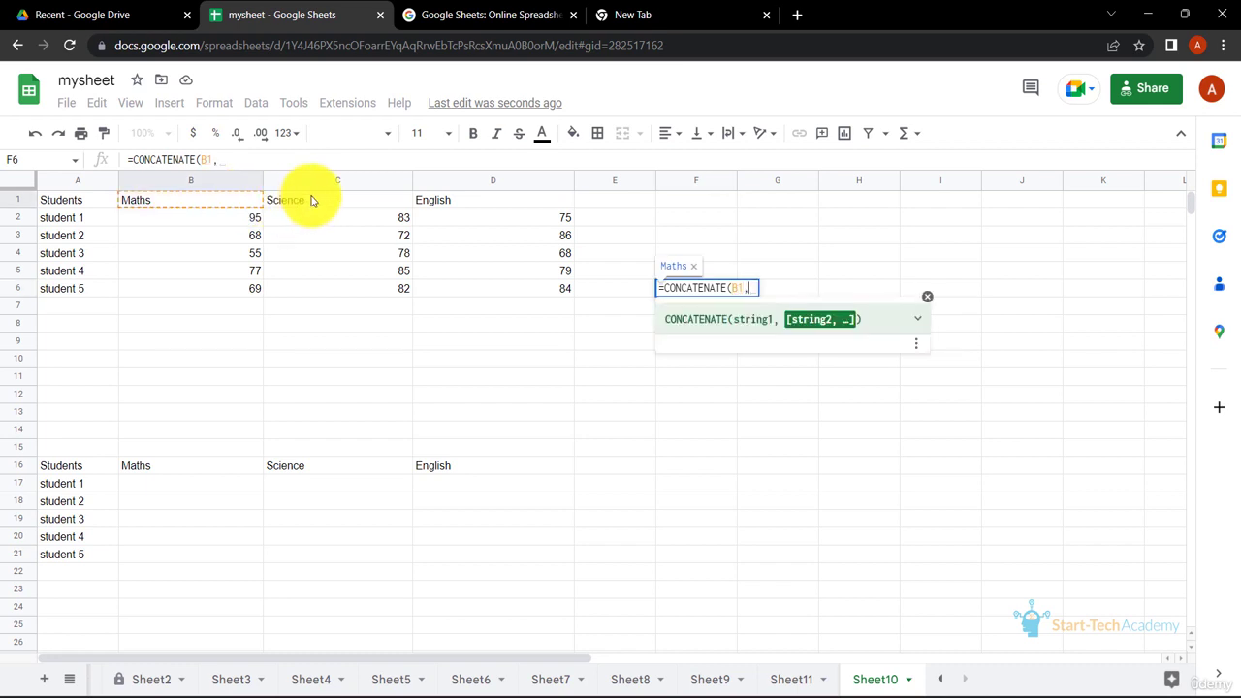
{"action": "left_click", "coordinate": [313, 201]}
{"action": "type", "text": ","}
{"action": "left_click", "coordinate": [422, 204]}
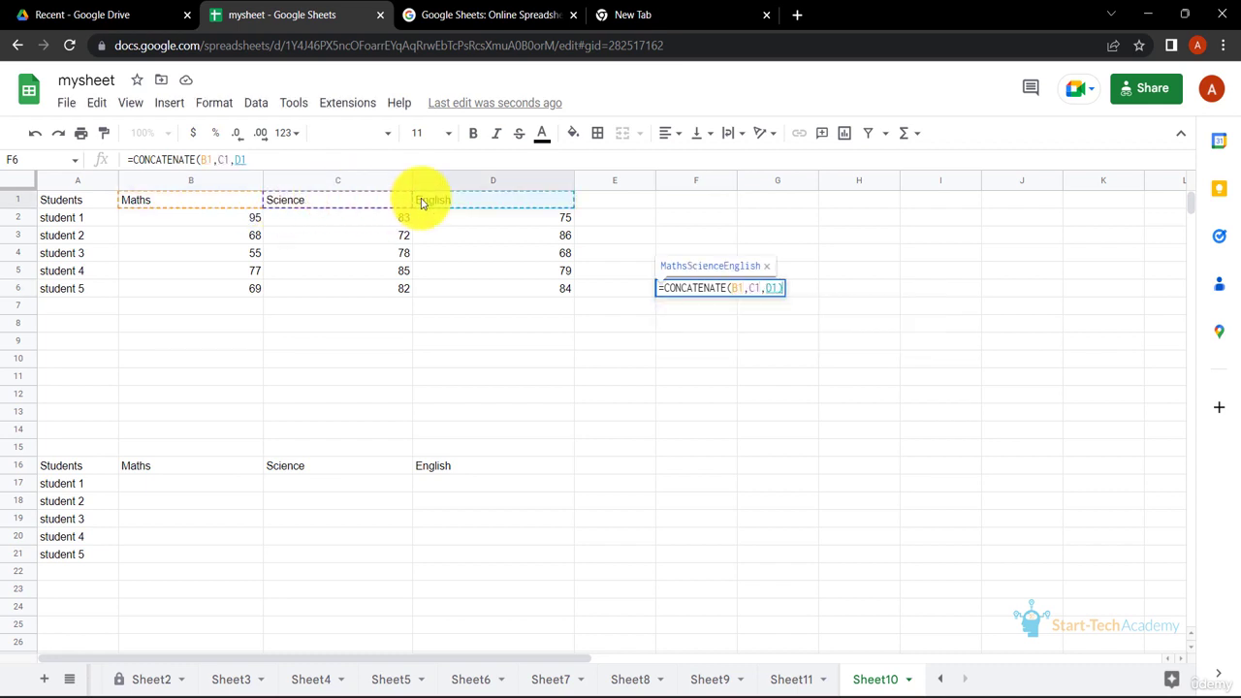
{"action": "key", "text": "Return"}
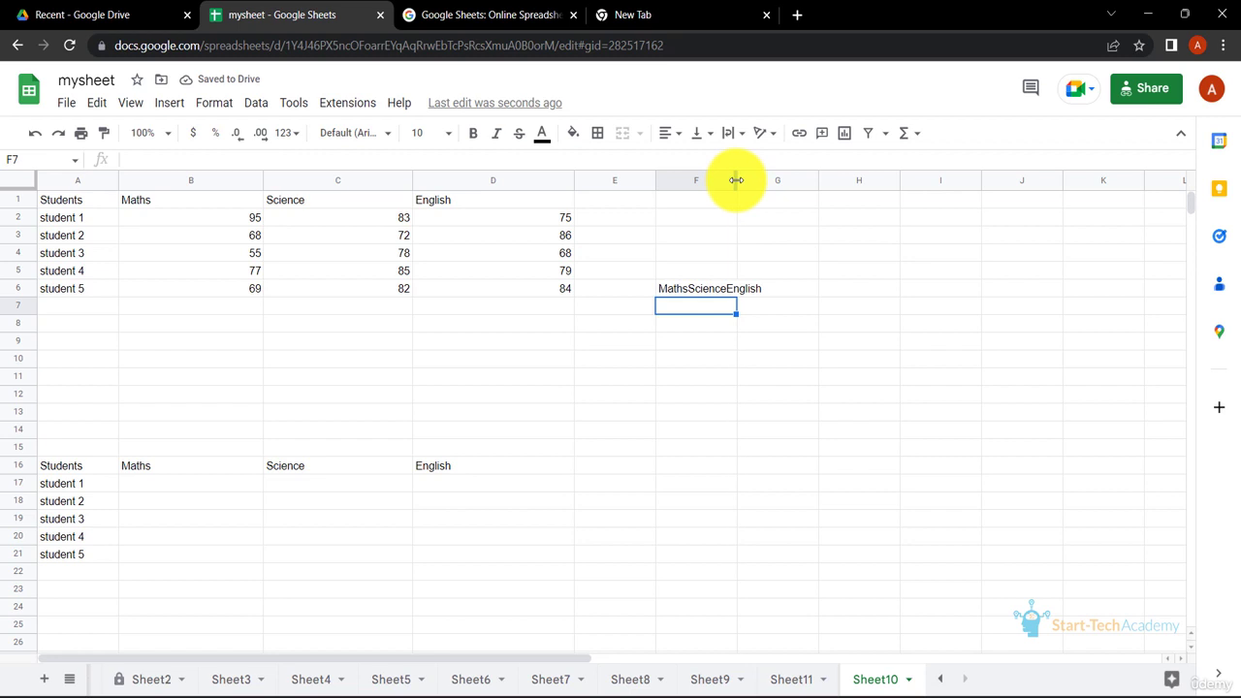
Widen column F to fit the combined header text
{"action": "left_click_drag", "start_coordinate": [737, 180], "coordinate": [809, 180]}
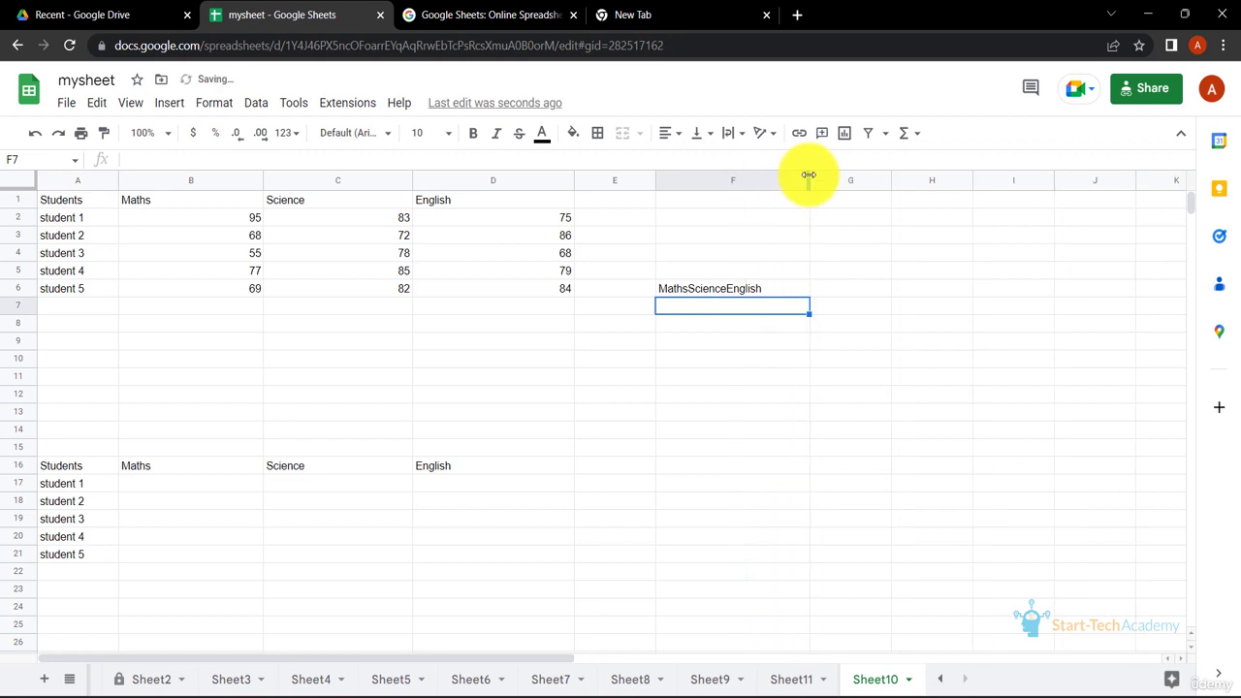
{"action": "left_click", "coordinate": [759, 289]}
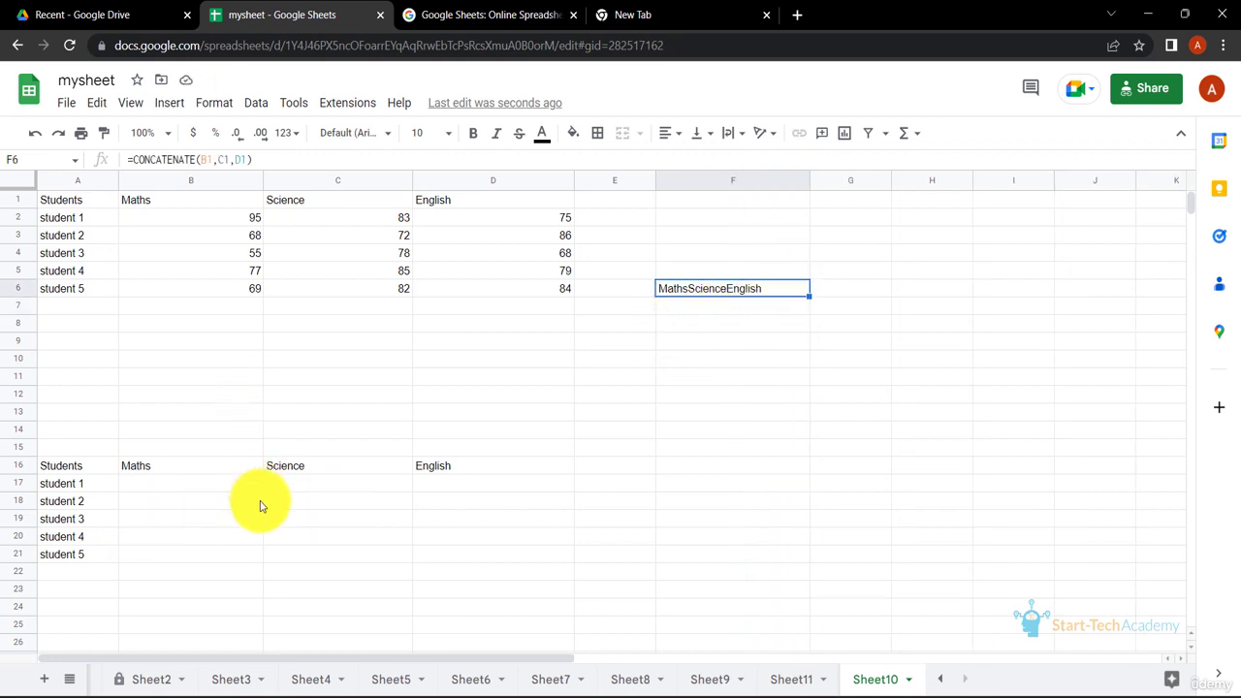
Enter =CONCATENATE(A2," has scored ",B2," in Maths") in B17
{"action": "left_click", "coordinate": [209, 483]}
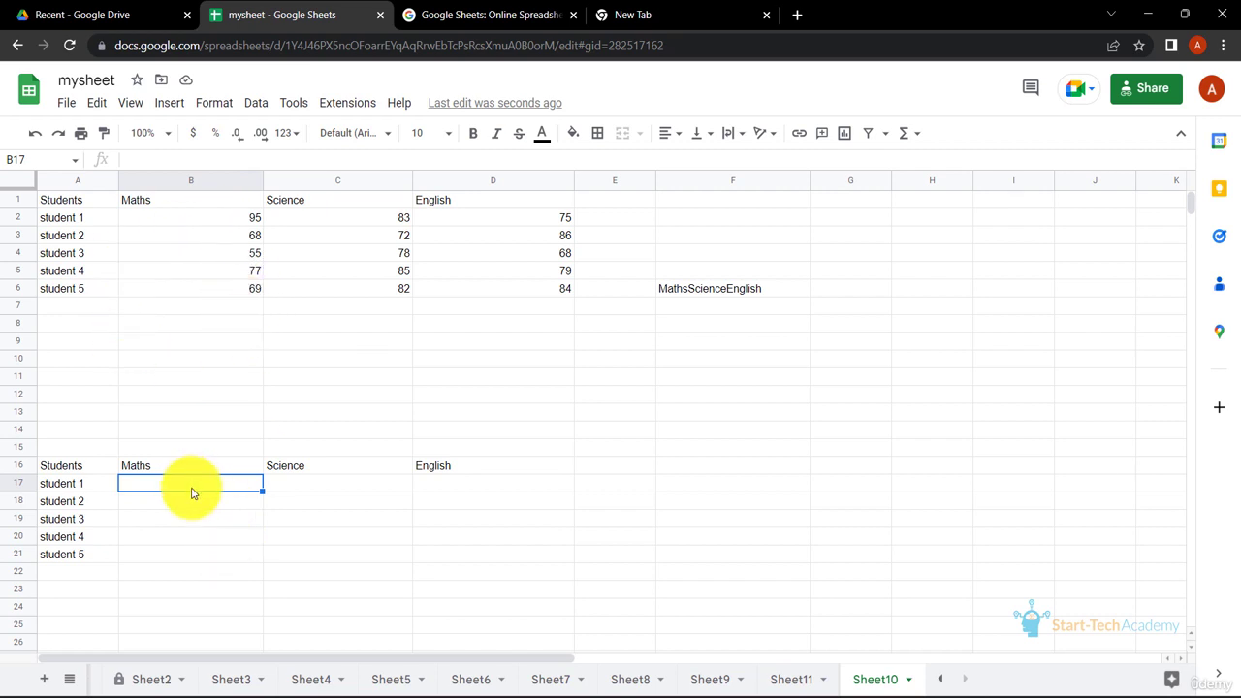
{"action": "type", "text": "="}
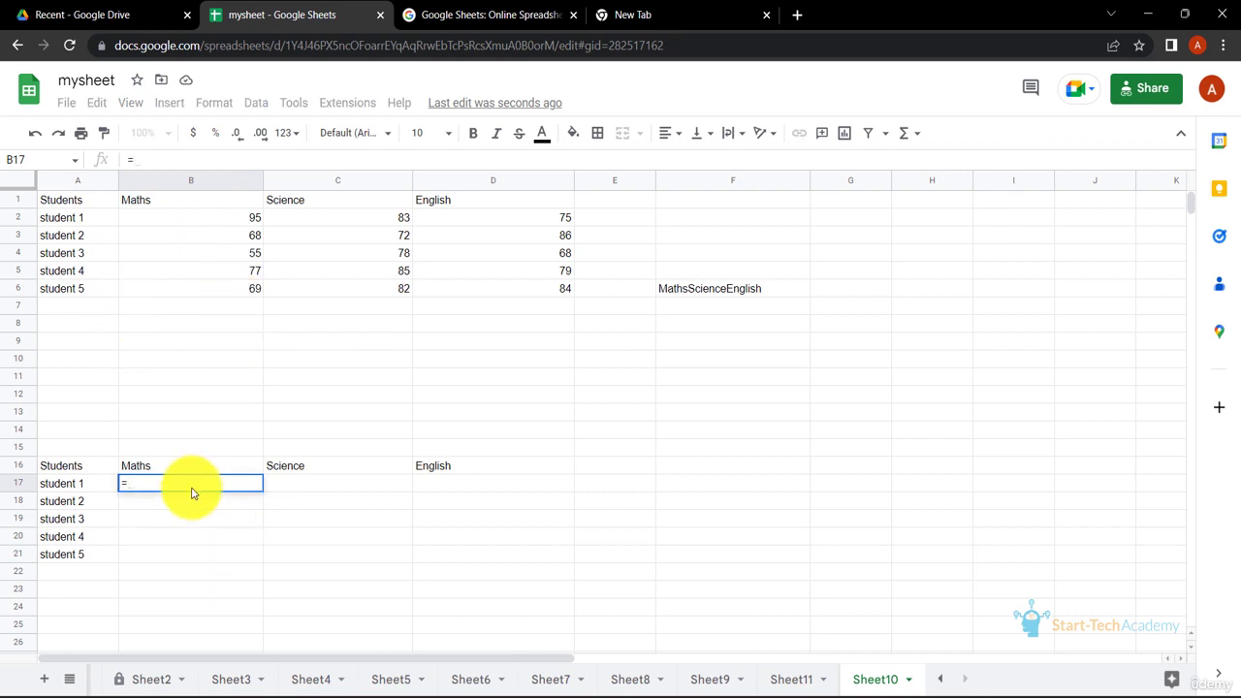
{"action": "type", "text": "CONCA"}
{"action": "key", "text": "Down"}
{"action": "key", "text": "Tab"}
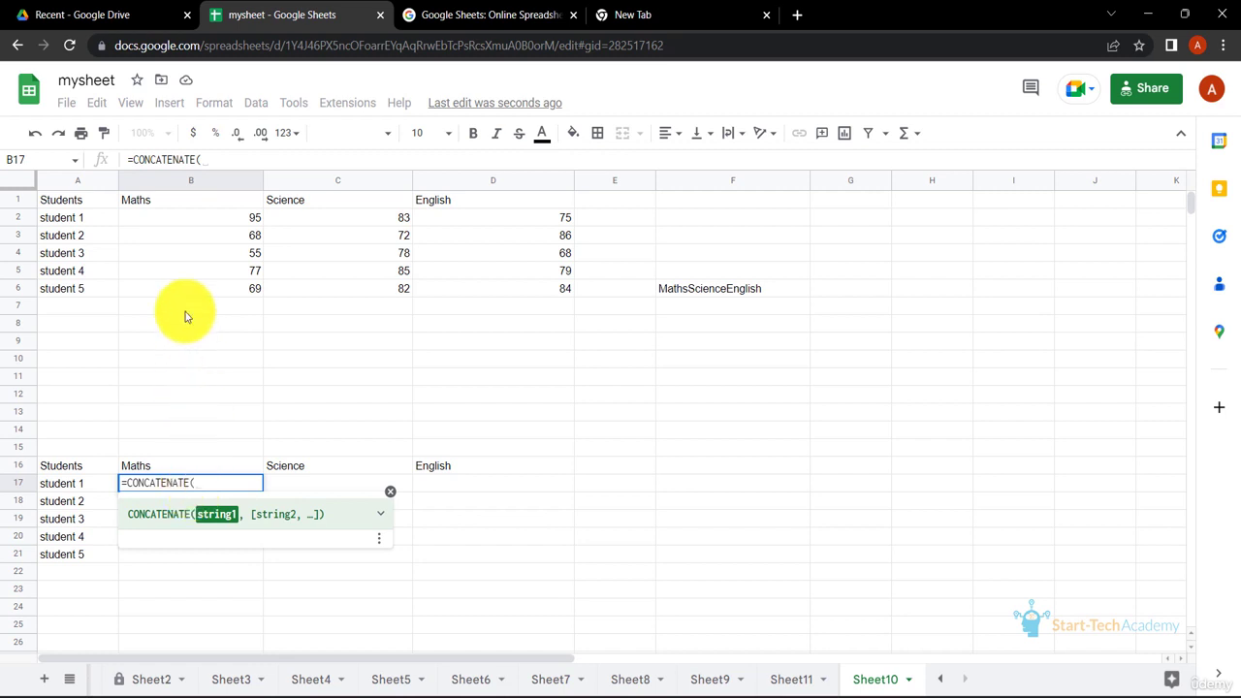
{"action": "left_click", "coordinate": [95, 219]}
{"action": "type", "text": ", \""}
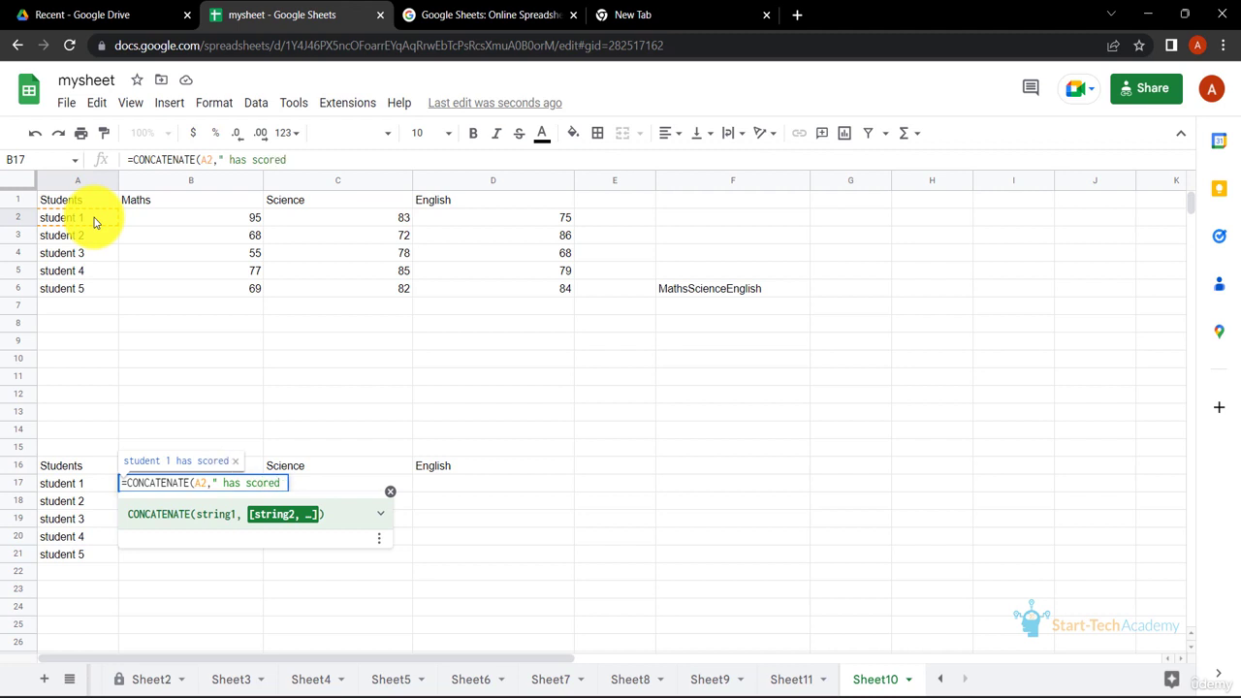
{"action": "type", "text": "has scored \","}
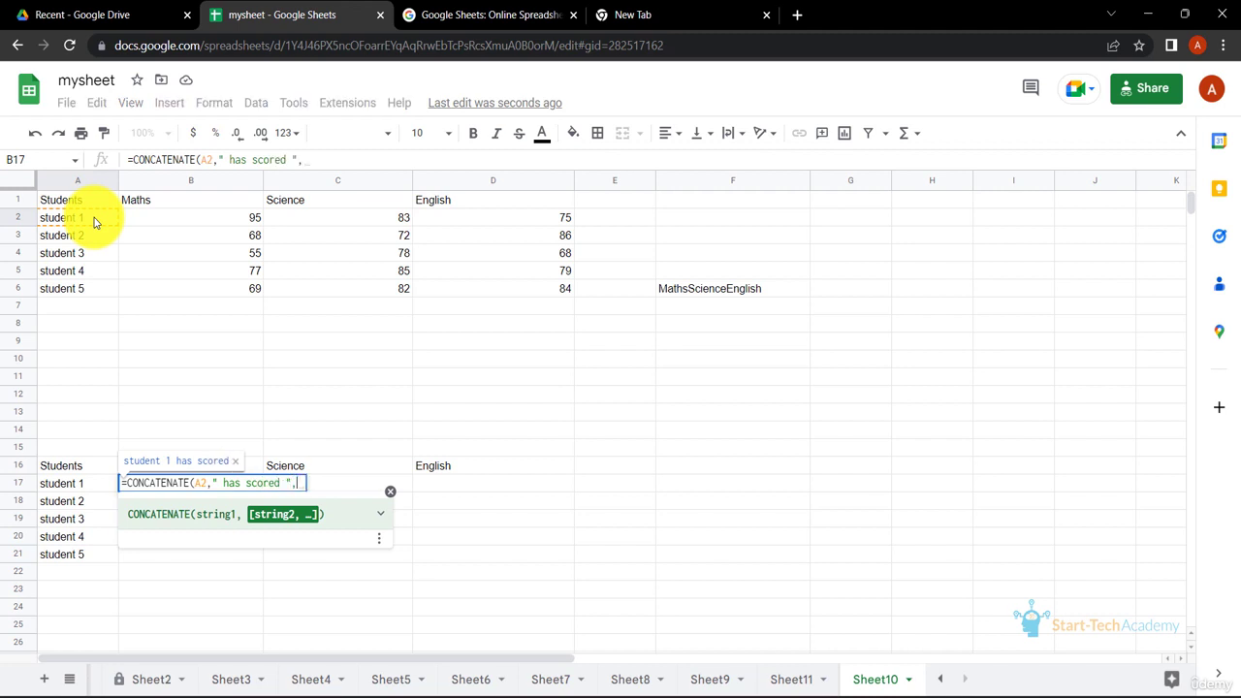
{"action": "left_click", "coordinate": [221, 219]}
{"action": "type", "text": ",\""}
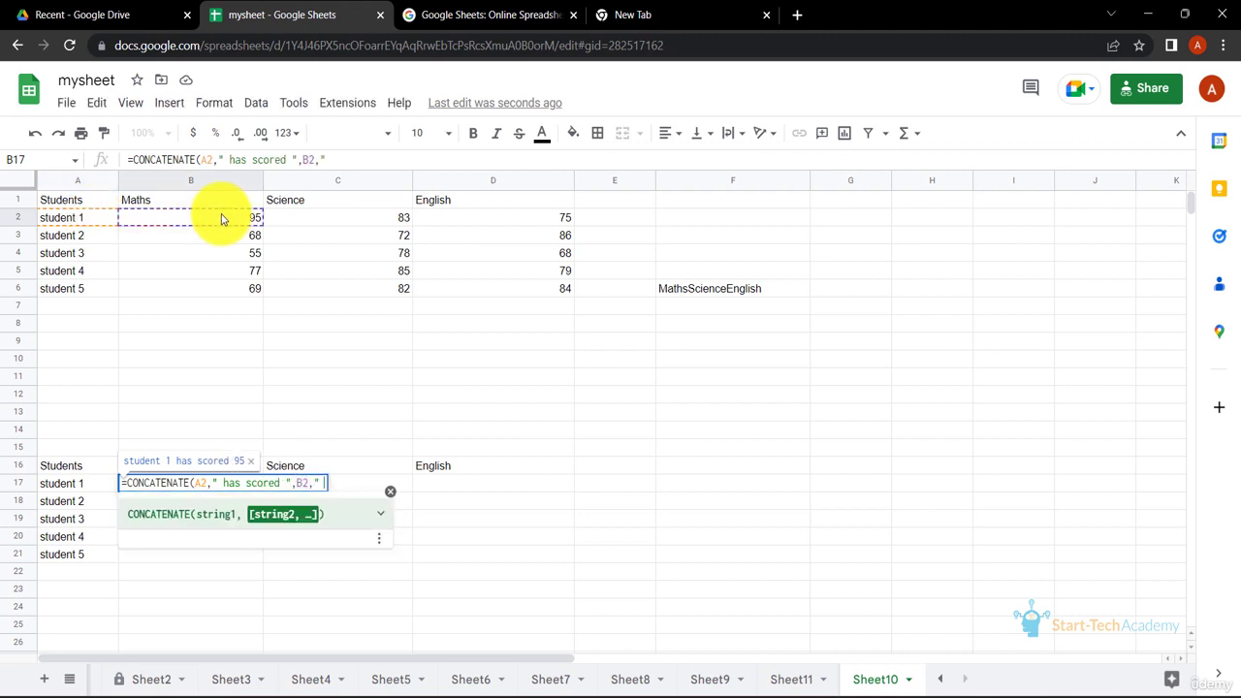
{"action": "type", "text": " in Maths\")"}
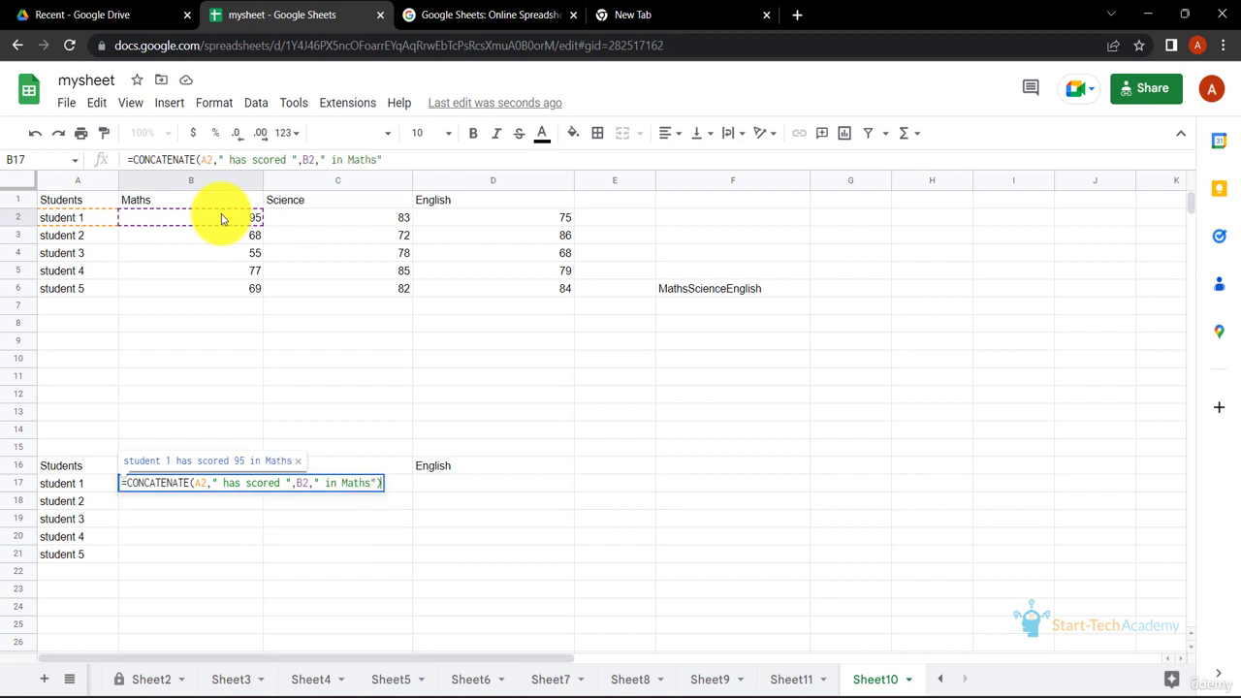
{"action": "key", "text": "Return"}
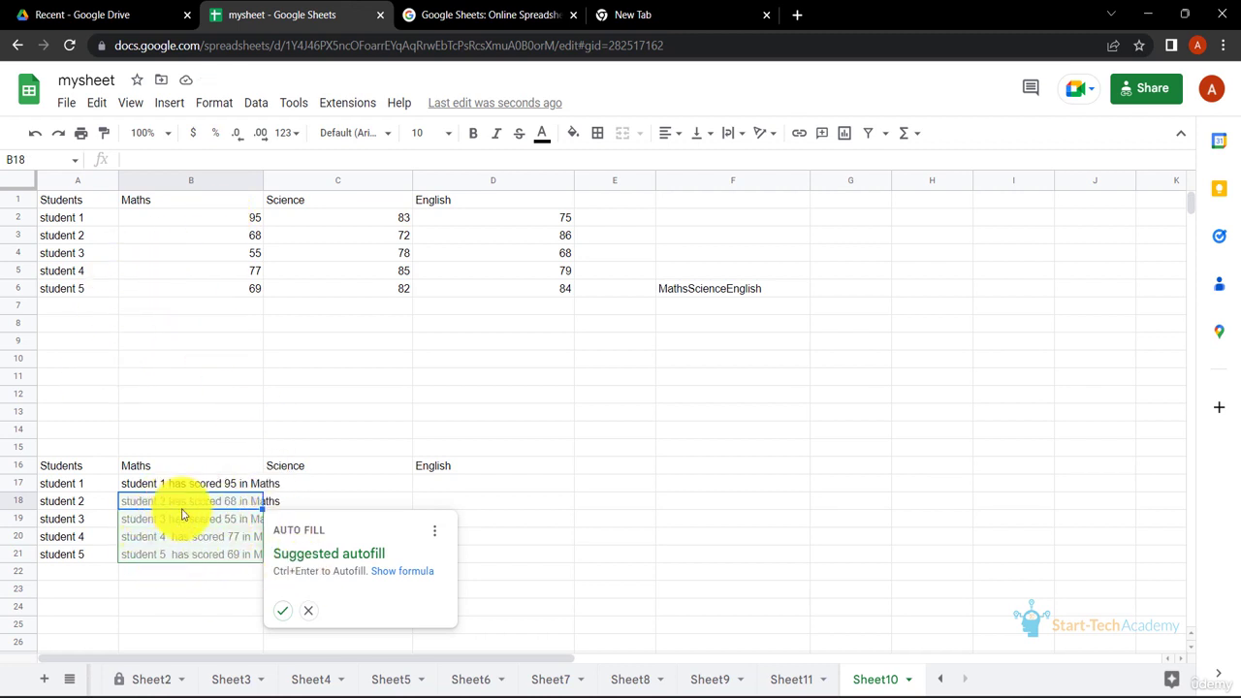
Accept the suggested autofill for B18:B21 and widen column B
{"action": "left_click", "coordinate": [283, 611]}
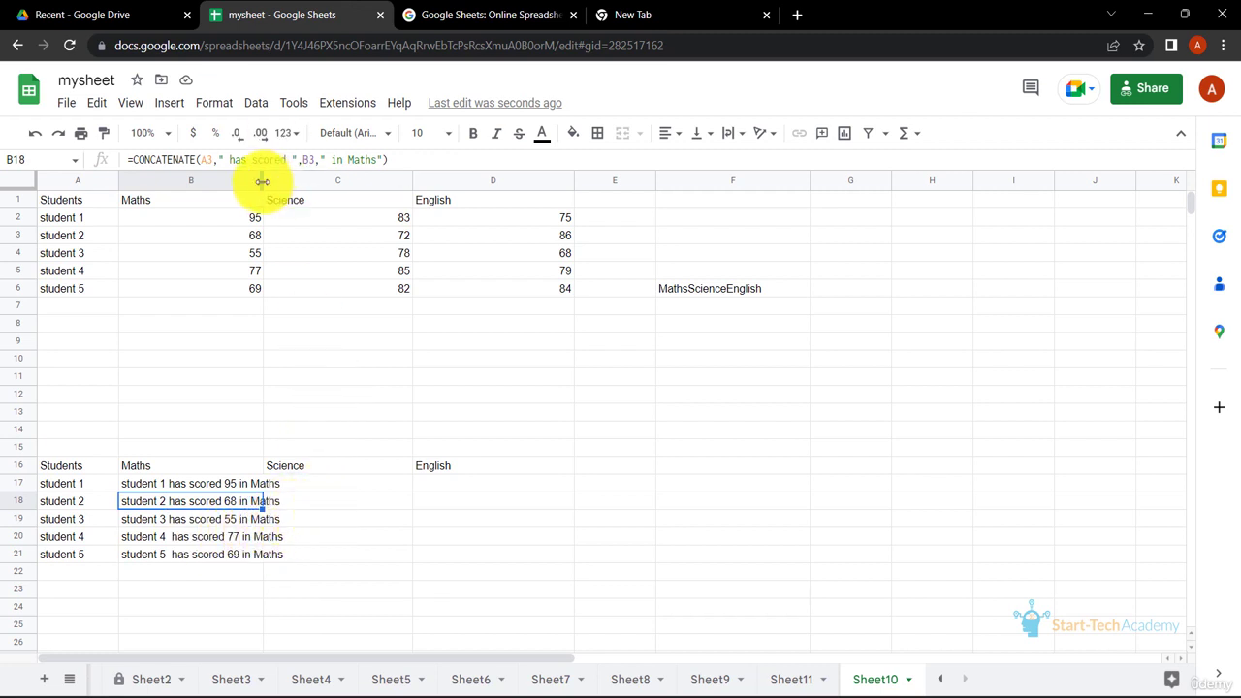
{"action": "left_click_drag", "start_coordinate": [262, 182], "coordinate": [296, 183]}
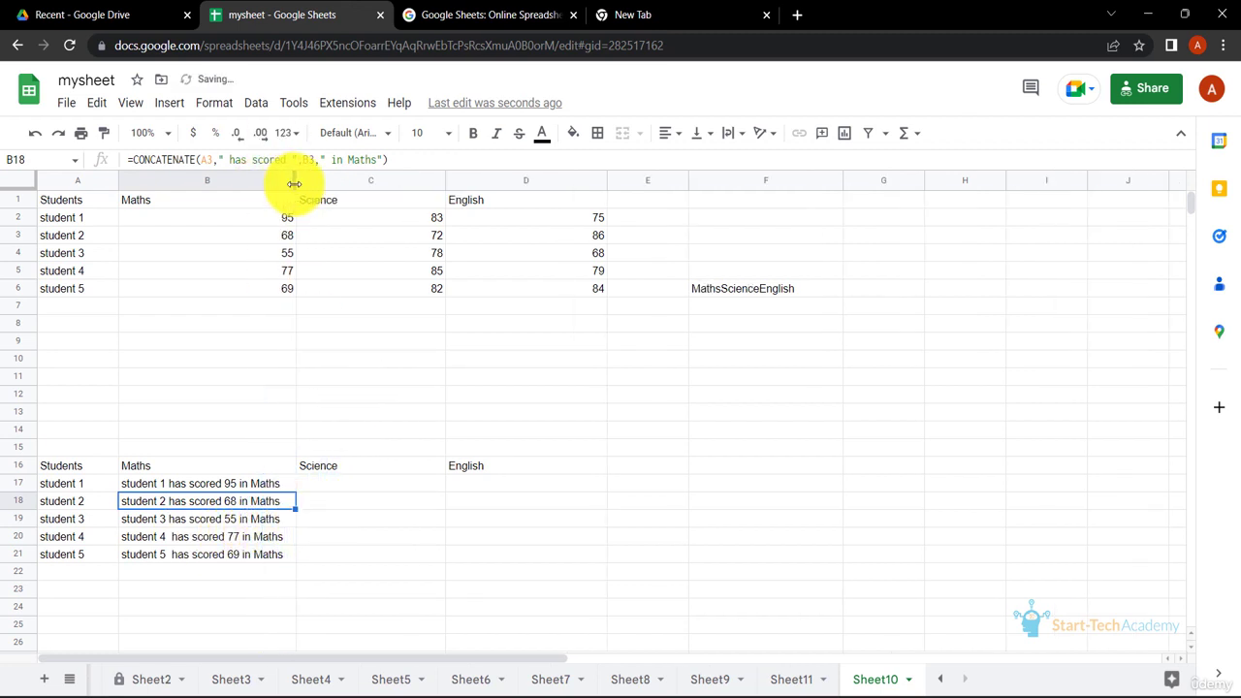
Copy B17's sentence formula across into C17
{"action": "left_click", "coordinate": [344, 488]}
{"action": "left_click", "coordinate": [257, 487]}
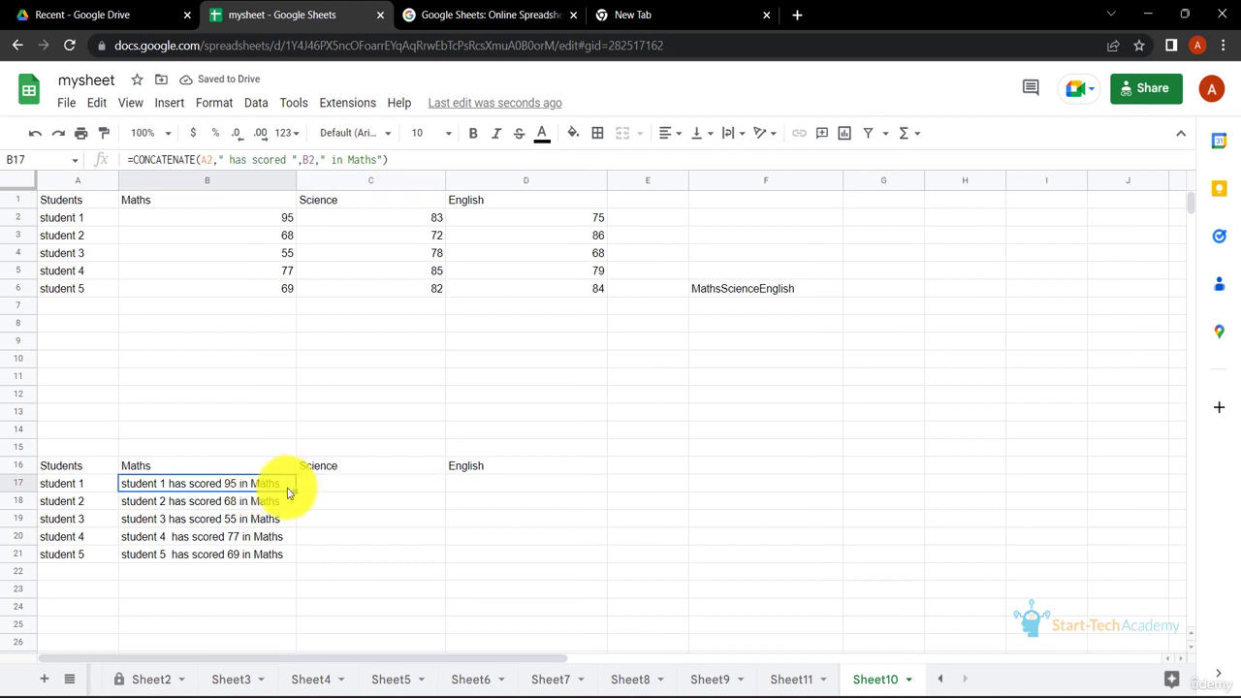
{"action": "left_click_drag", "start_coordinate": [295, 492], "coordinate": [441, 493]}
{"action": "left_click", "coordinate": [368, 485]}
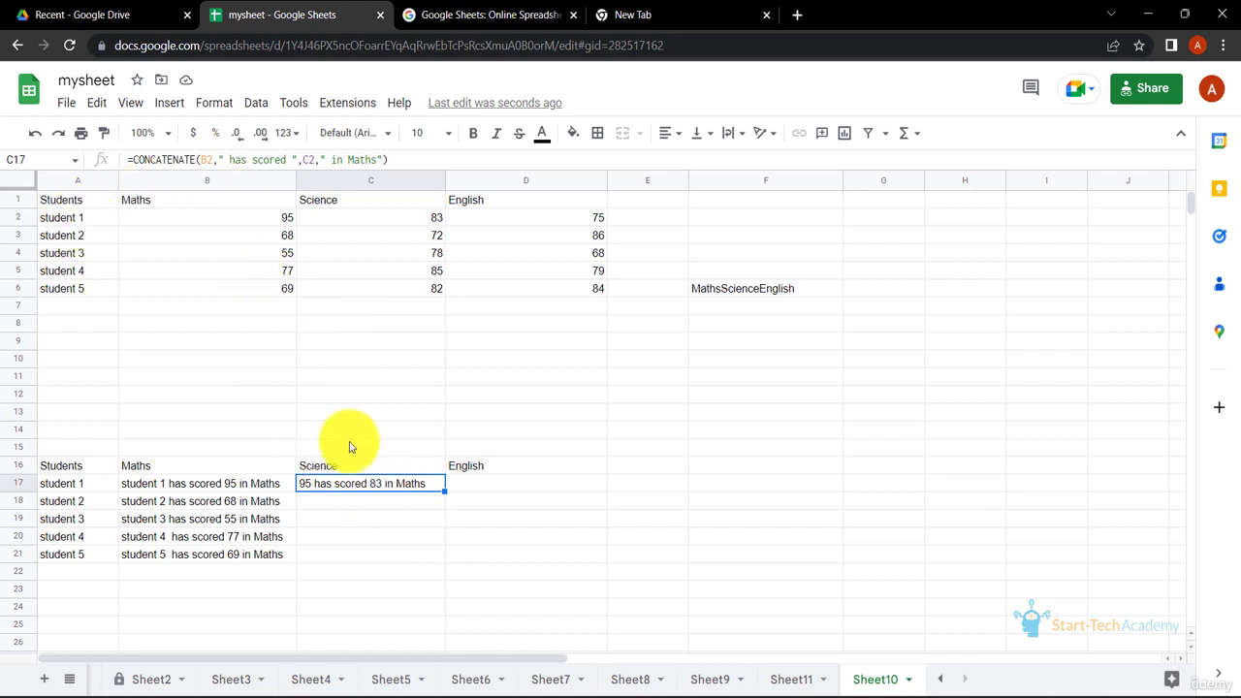
Make the student reference in B17's formula absolute as $A2 and fill the formula down through B21
{"action": "left_click", "coordinate": [256, 486]}
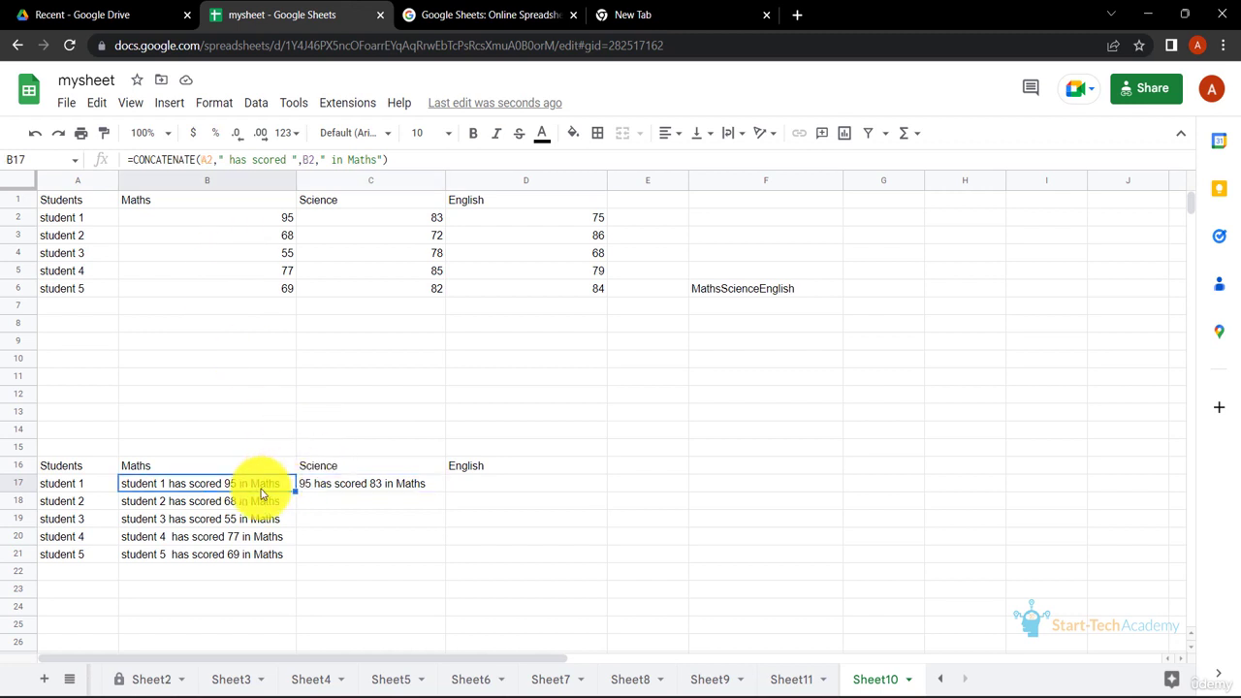
{"action": "left_click", "coordinate": [201, 160]}
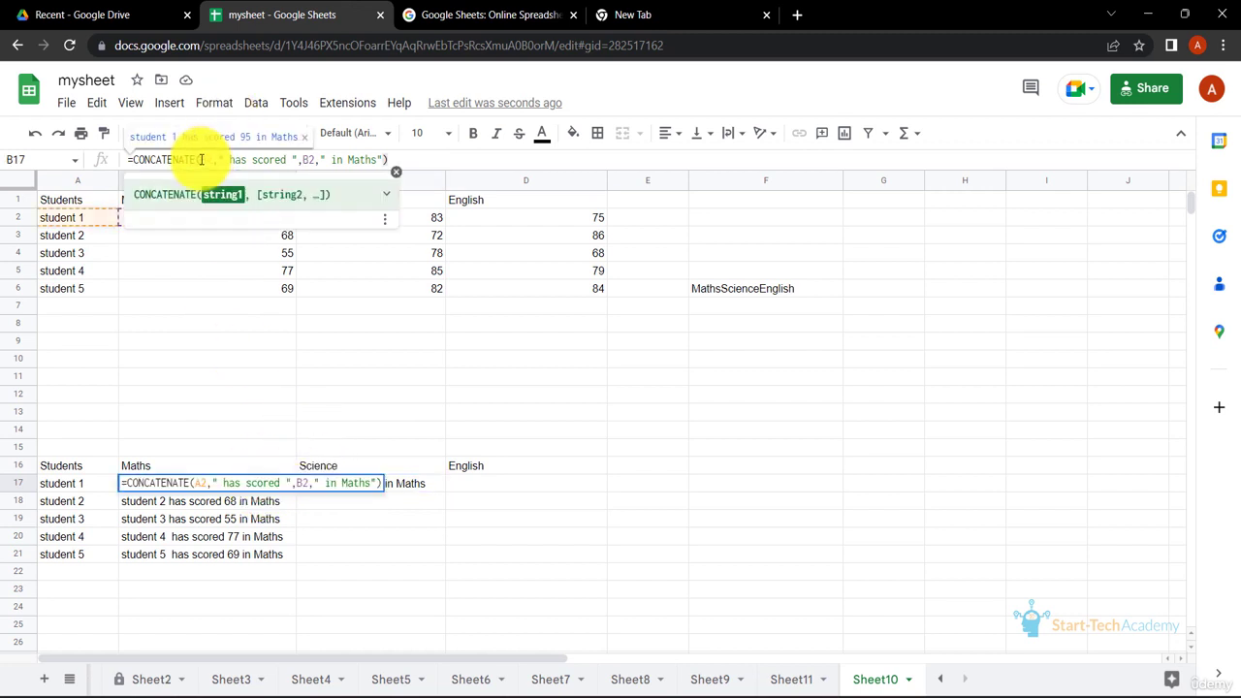
{"action": "type", "text": "$"}
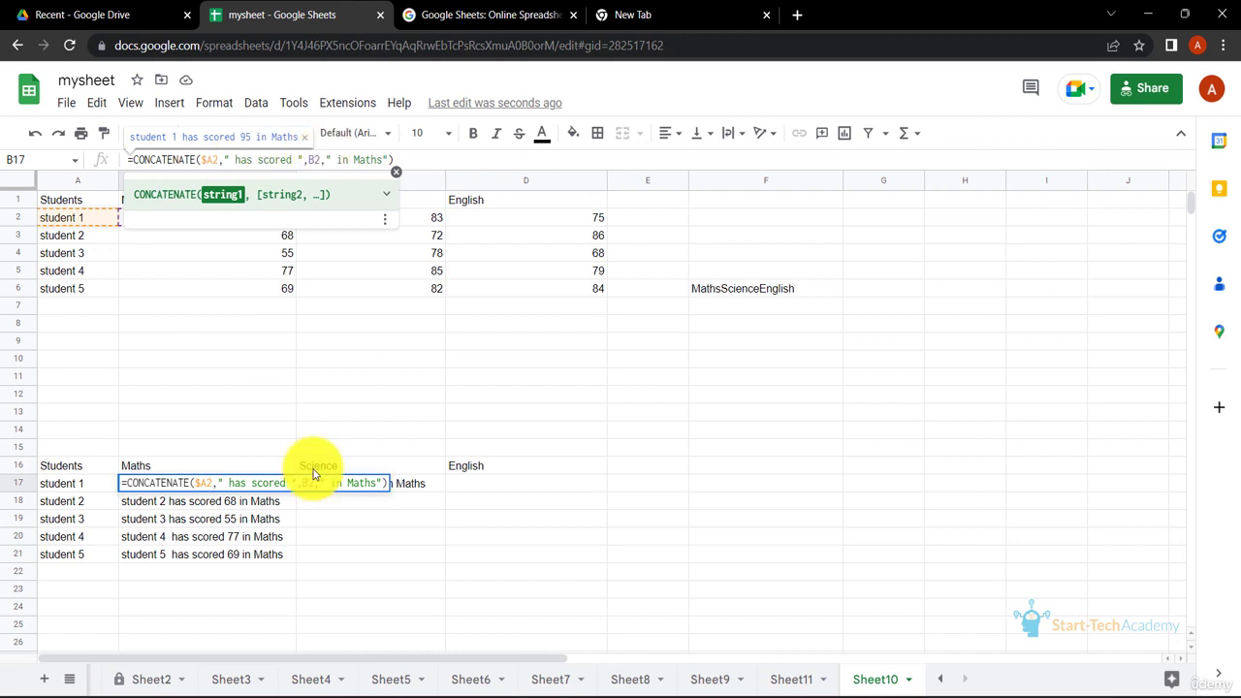
{"action": "key", "text": "Return"}
{"action": "left_click", "coordinate": [280, 488]}
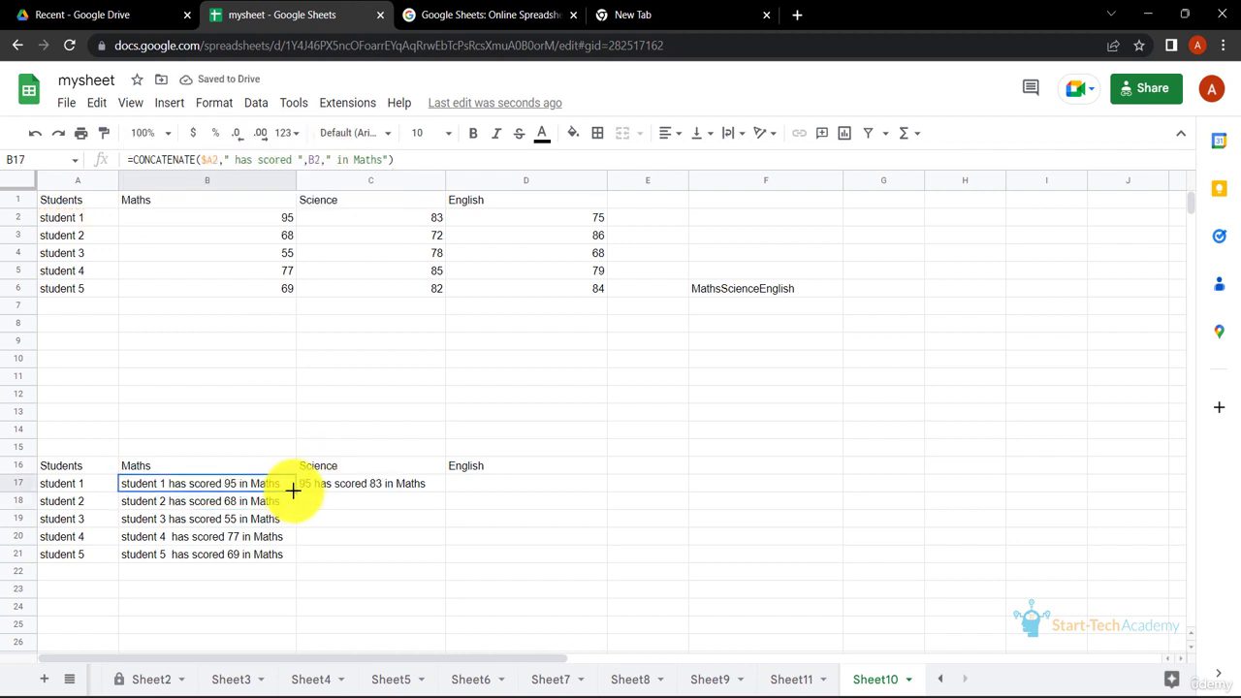
{"action": "left_click_drag", "start_coordinate": [293, 489], "coordinate": [298, 556]}
{"action": "left_click", "coordinate": [349, 524]}
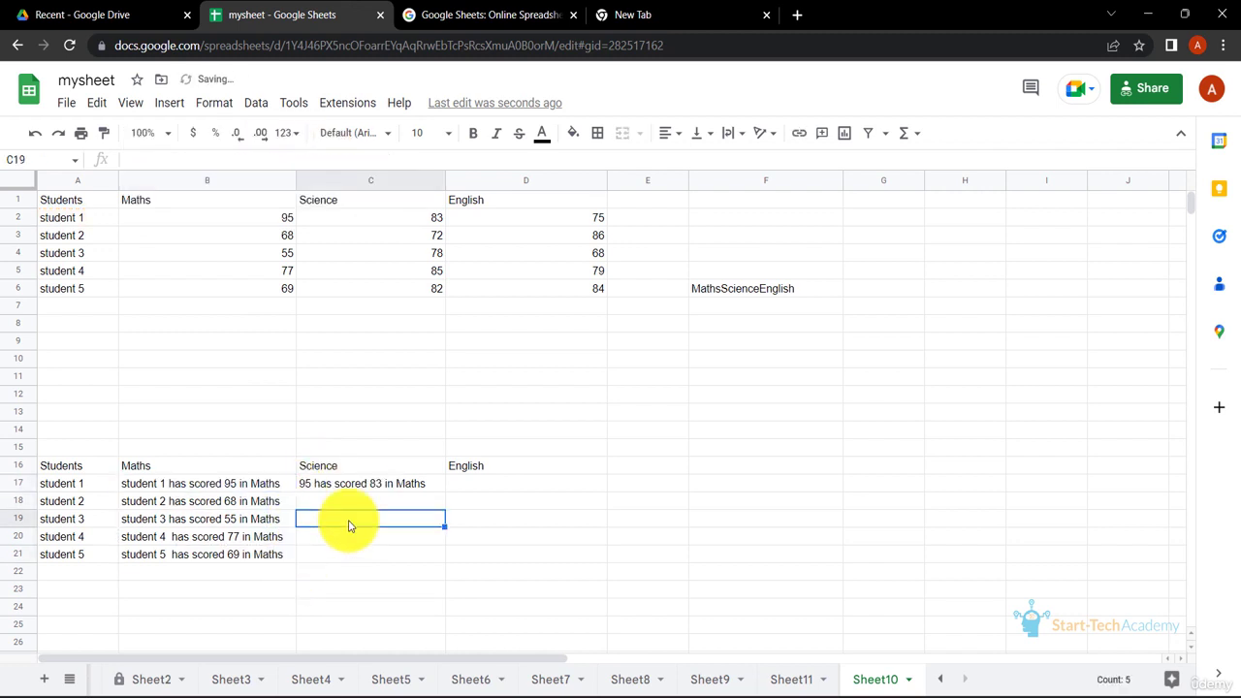
Clear C17 and copy B17's formula across into it again
{"action": "left_click", "coordinate": [344, 485]}
{"action": "key", "text": "Delete"}
{"action": "left_click", "coordinate": [288, 488]}
{"action": "left_click_drag", "start_coordinate": [295, 491], "coordinate": [432, 487]}
{"action": "left_click", "coordinate": [413, 546]}
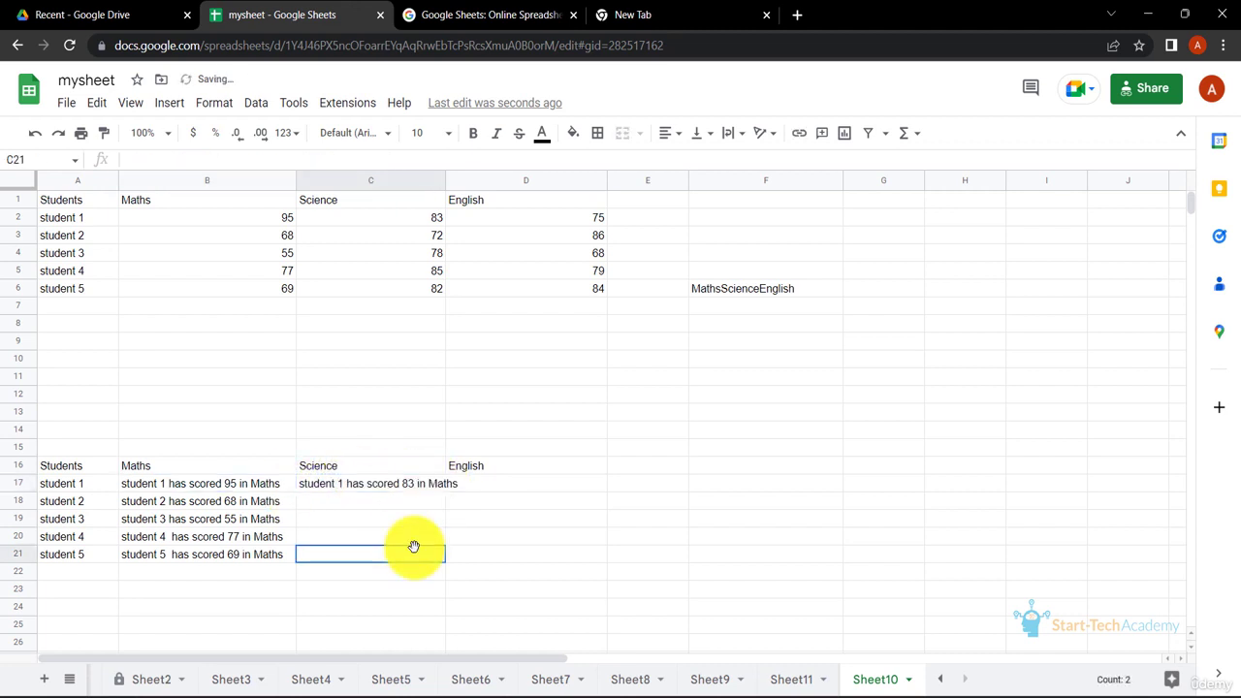
Change the end of C17's formula to " in",C1 so it uses the Science header instead of " in Maths"
{"action": "double_click", "coordinate": [408, 491]}
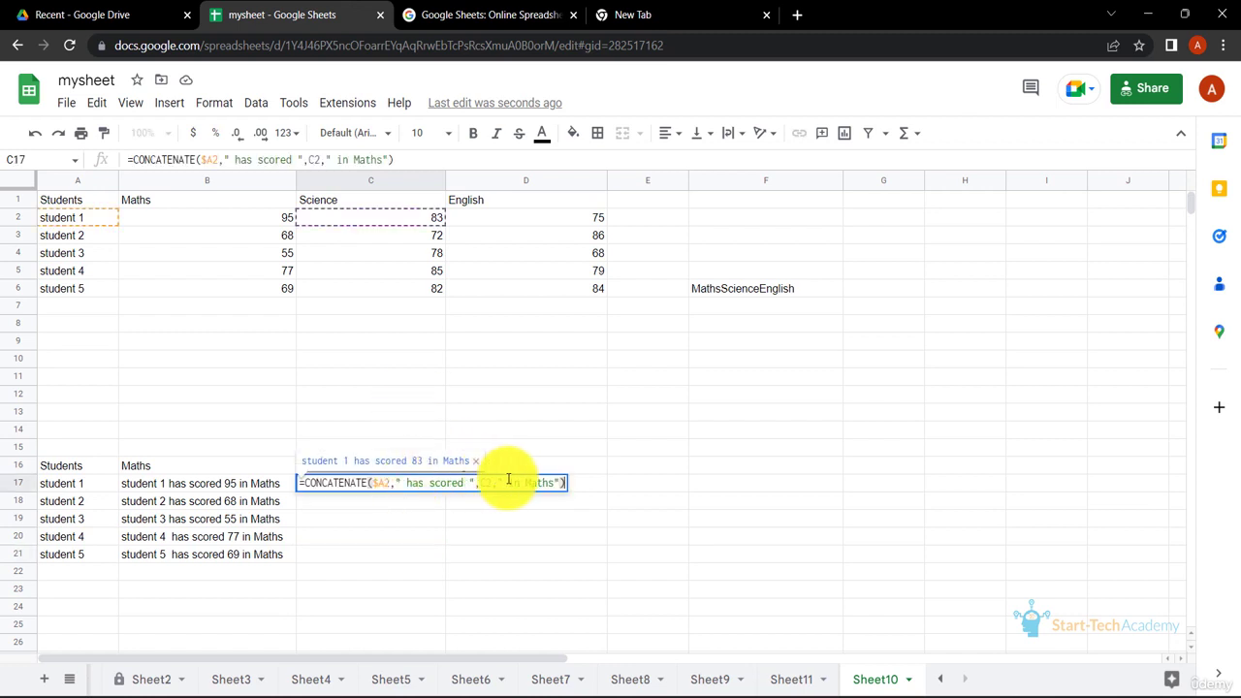
{"action": "left_click", "coordinate": [534, 480]}
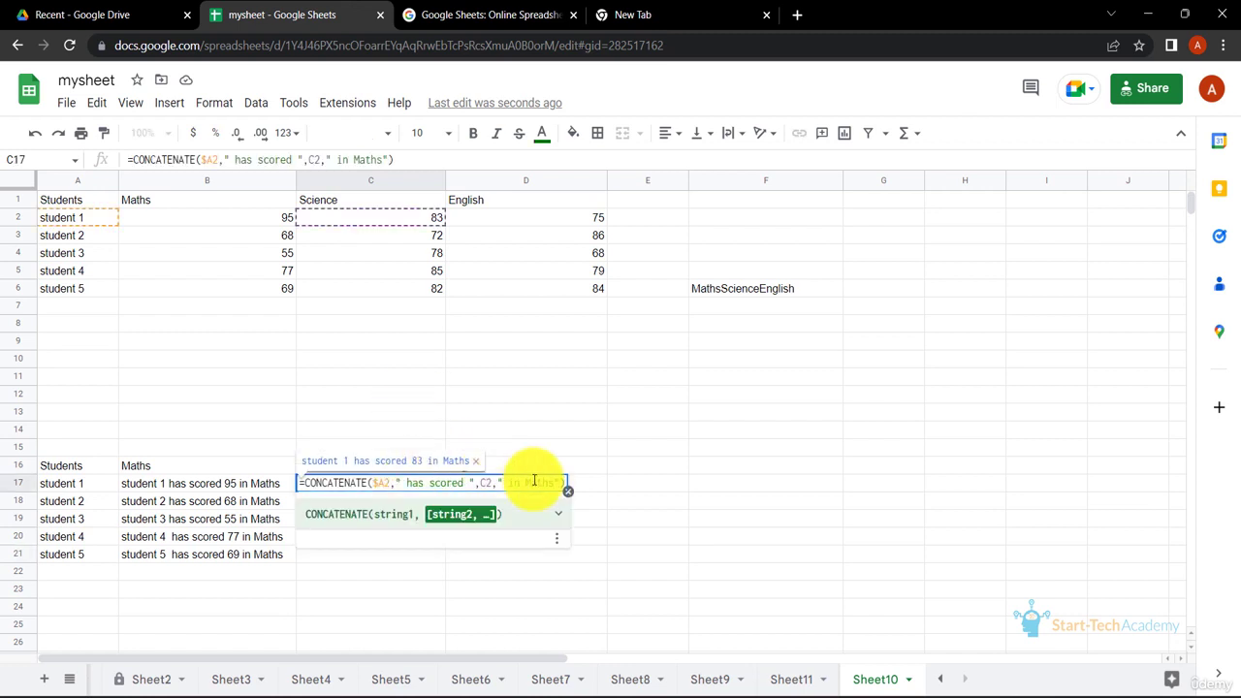
{"action": "type", "text": ","}
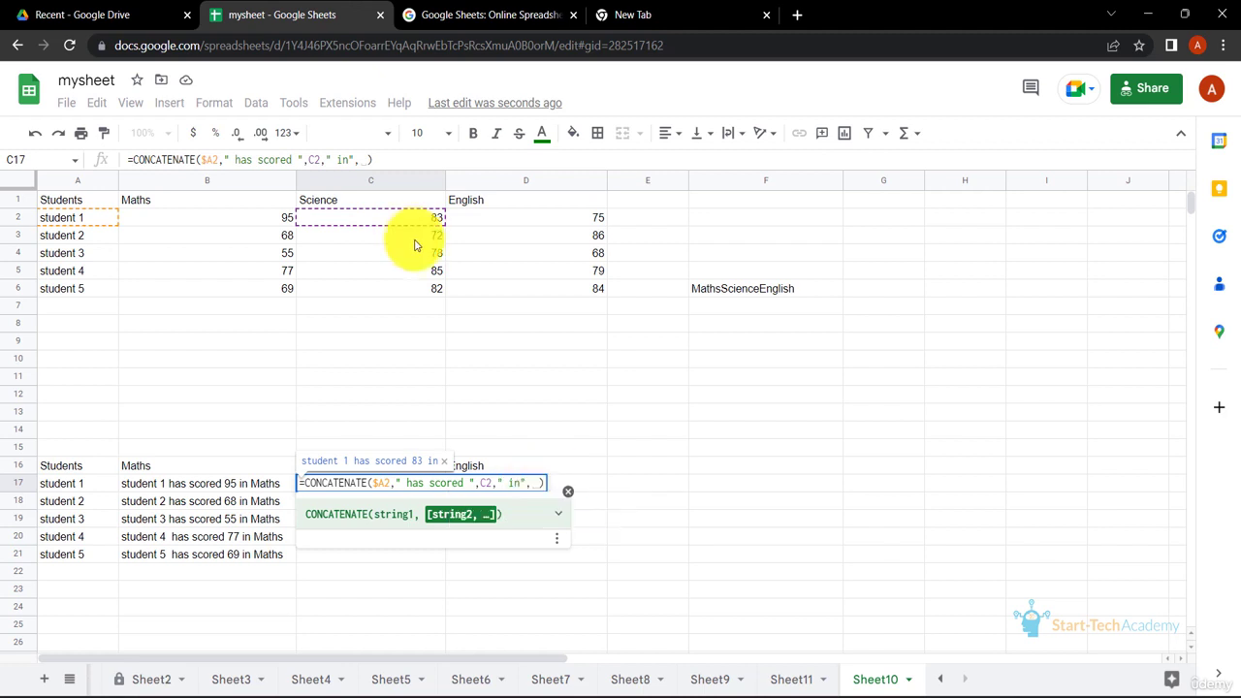
{"action": "left_click", "coordinate": [404, 200]}
{"action": "key", "text": "Return"}
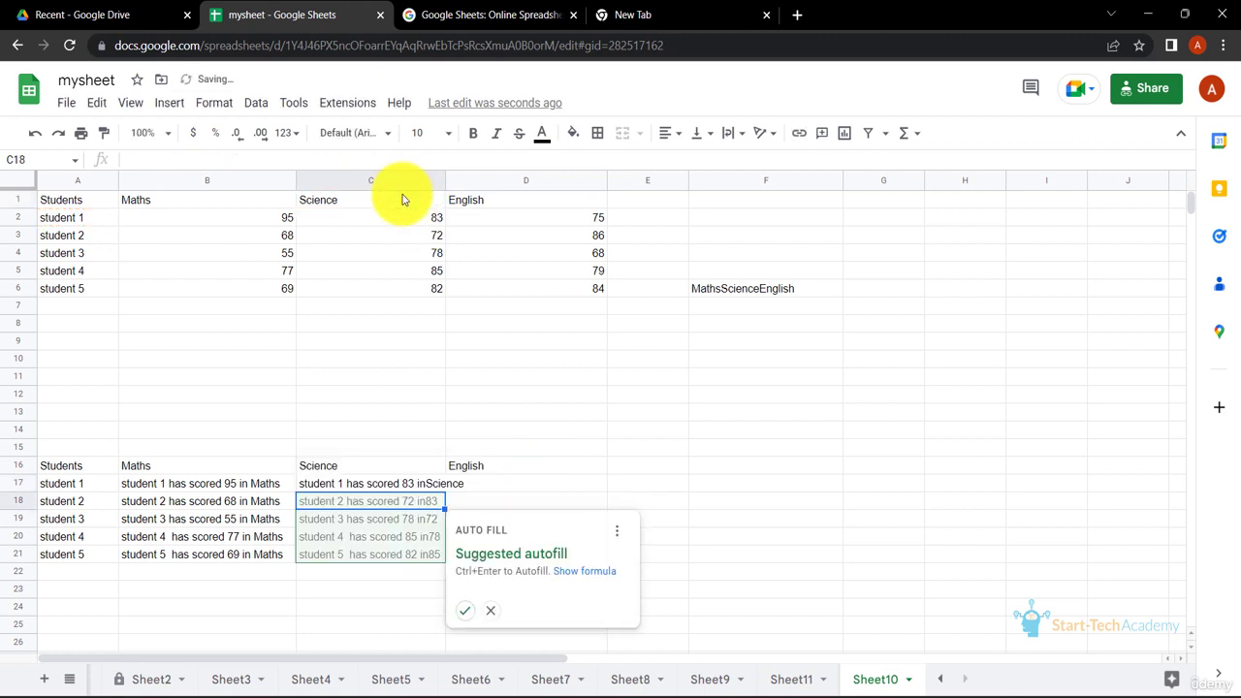
Add a space after "in" in C17's formula and fill it down through C21
{"action": "left_click", "coordinate": [434, 485]}
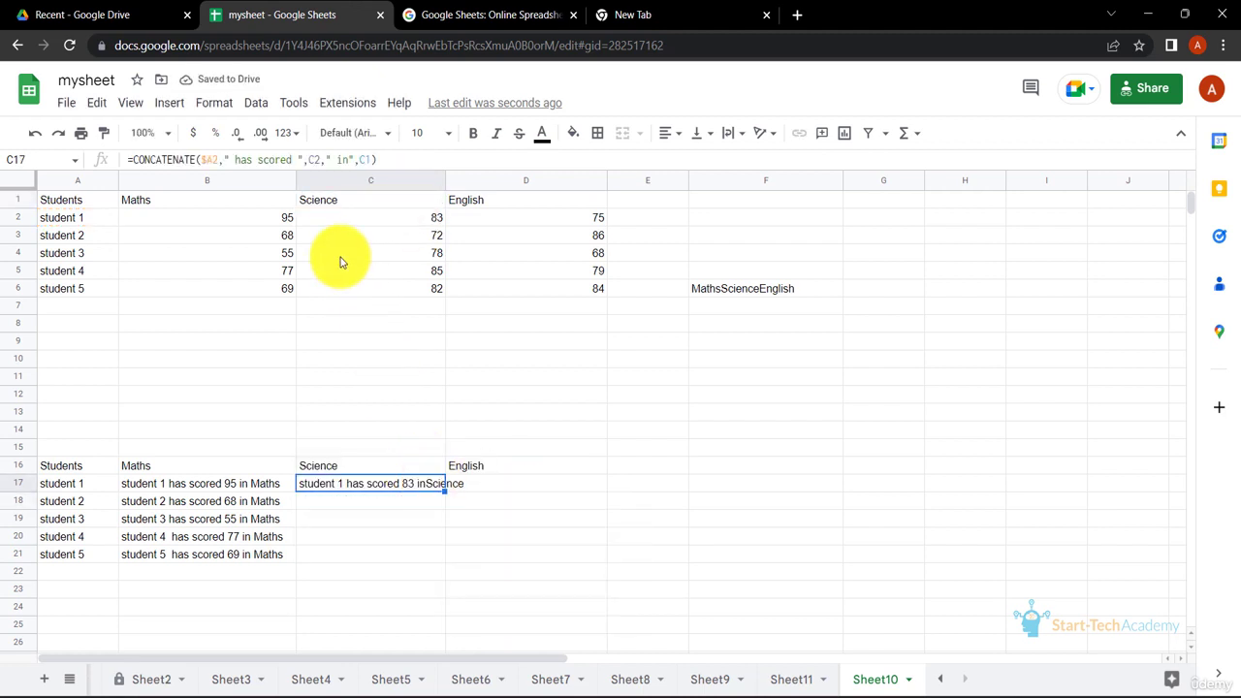
{"action": "left_click", "coordinate": [349, 158]}
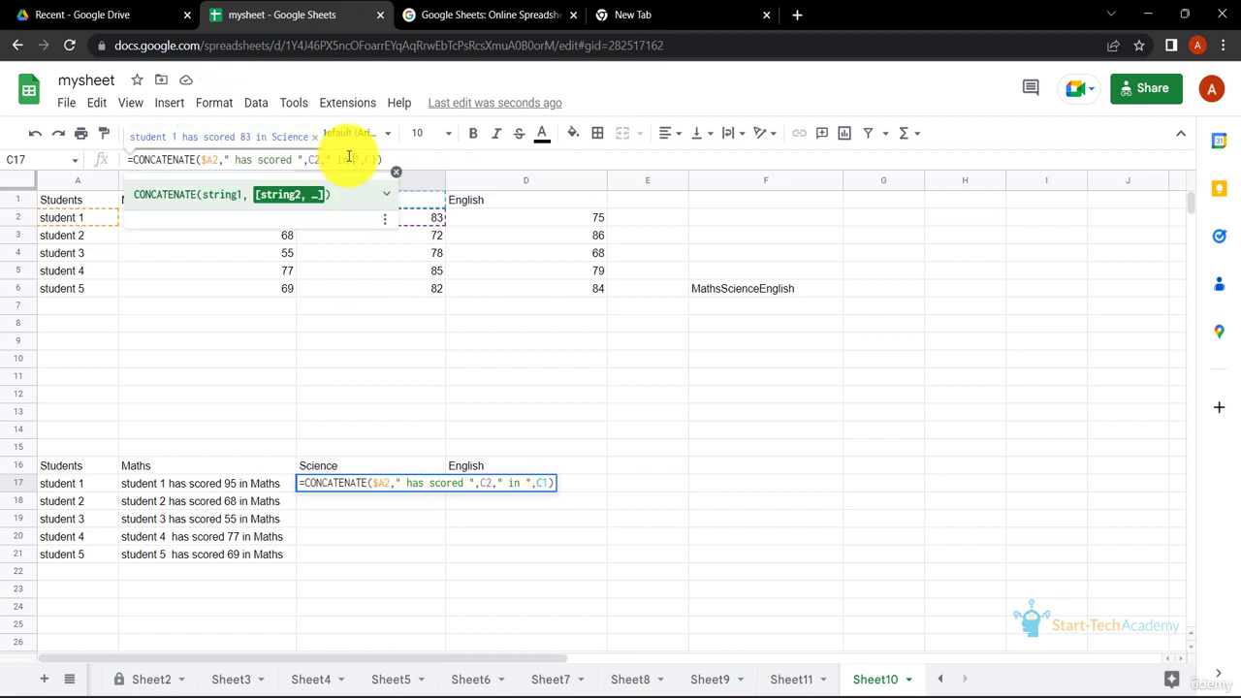
{"action": "key", "text": "Return"}
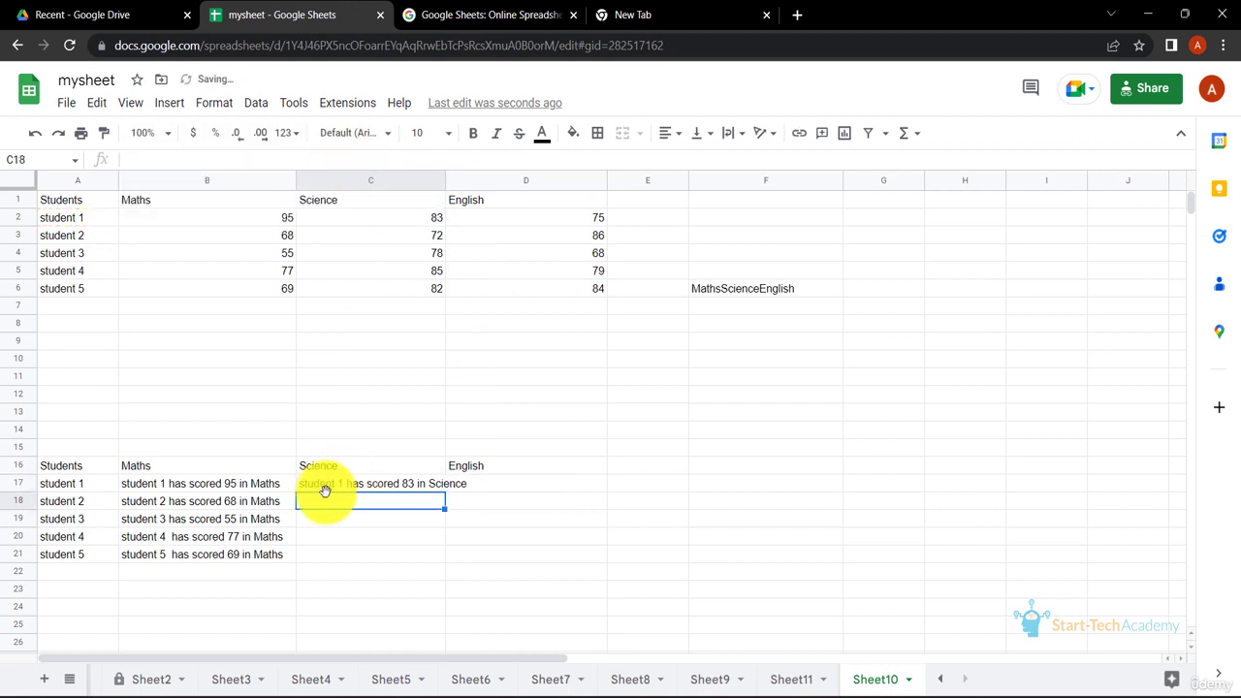
{"action": "left_click", "coordinate": [429, 484]}
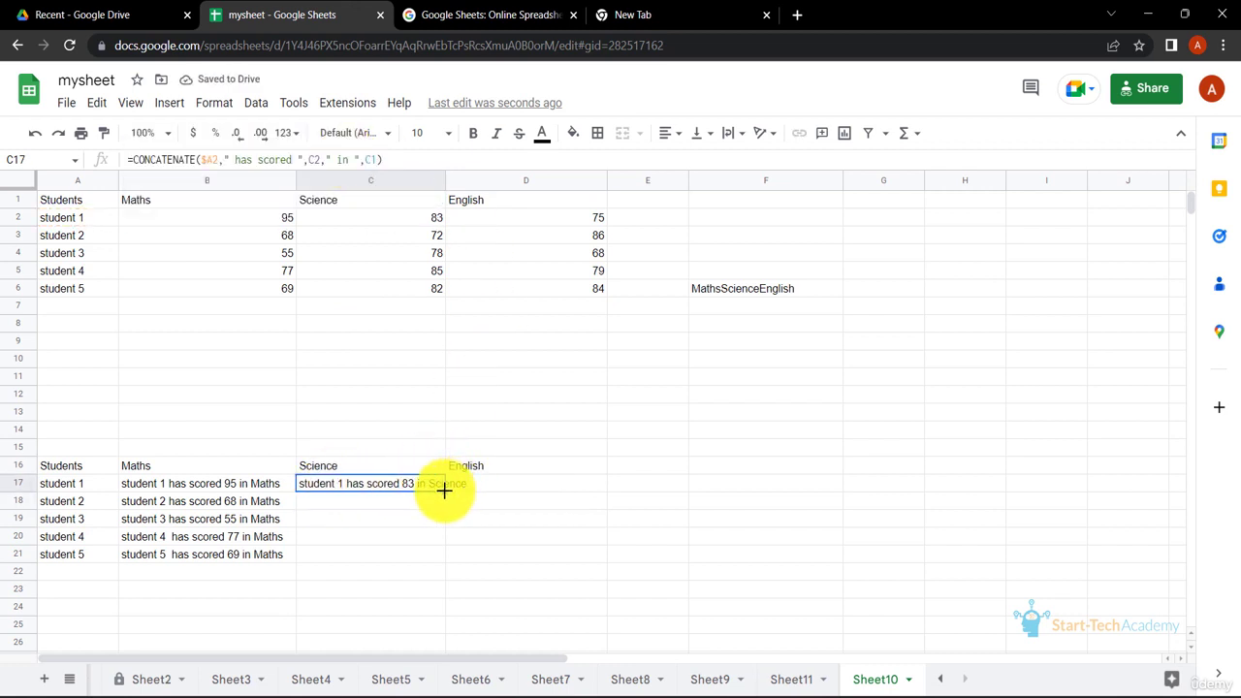
{"action": "left_click_drag", "start_coordinate": [444, 490], "coordinate": [443, 556]}
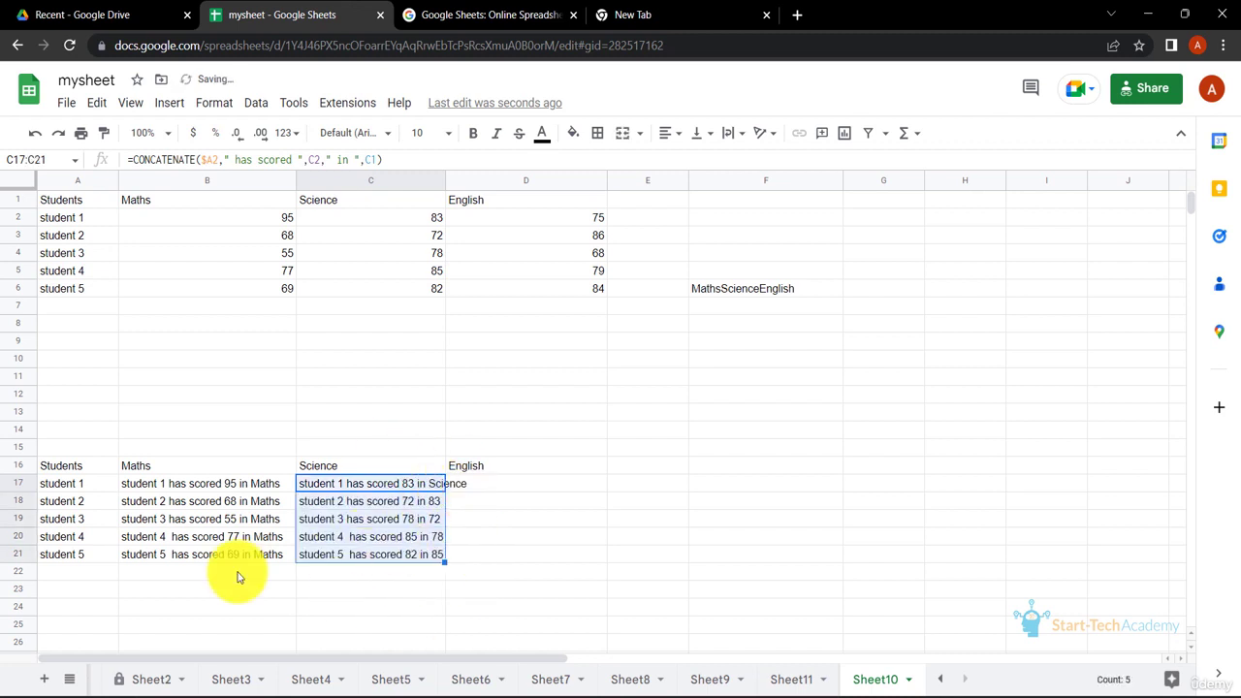
{"action": "left_click", "coordinate": [587, 484]}
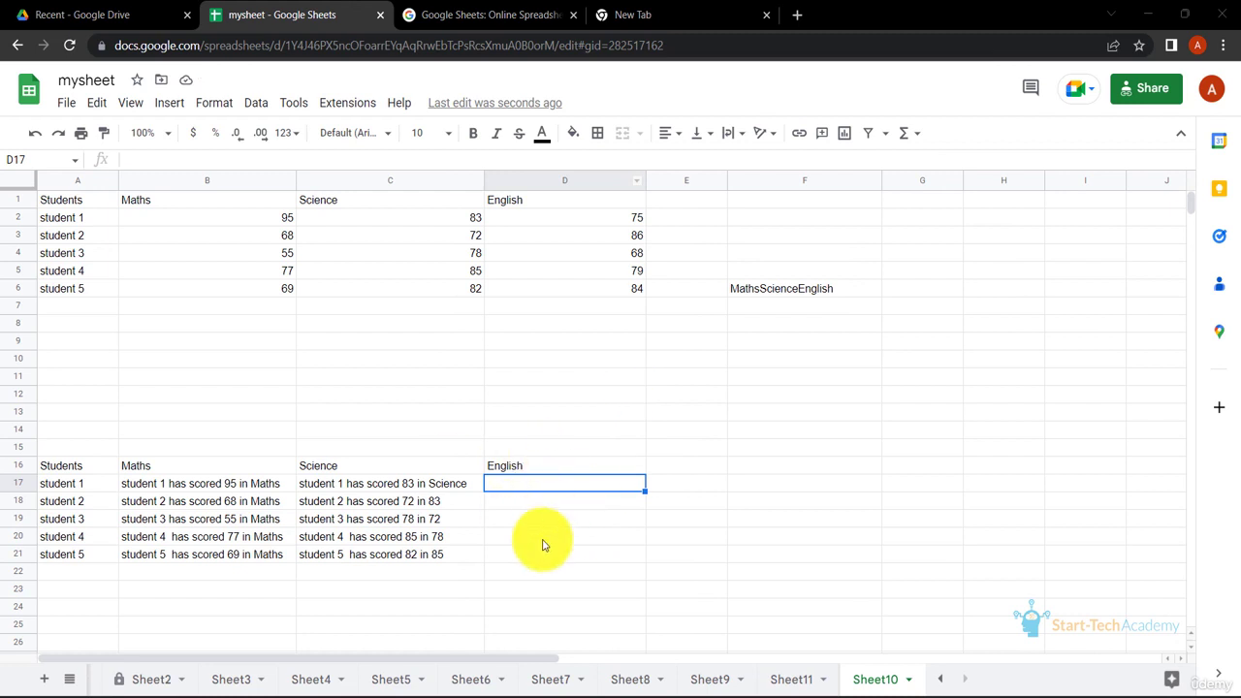
{"action": "type", "text": "&"}
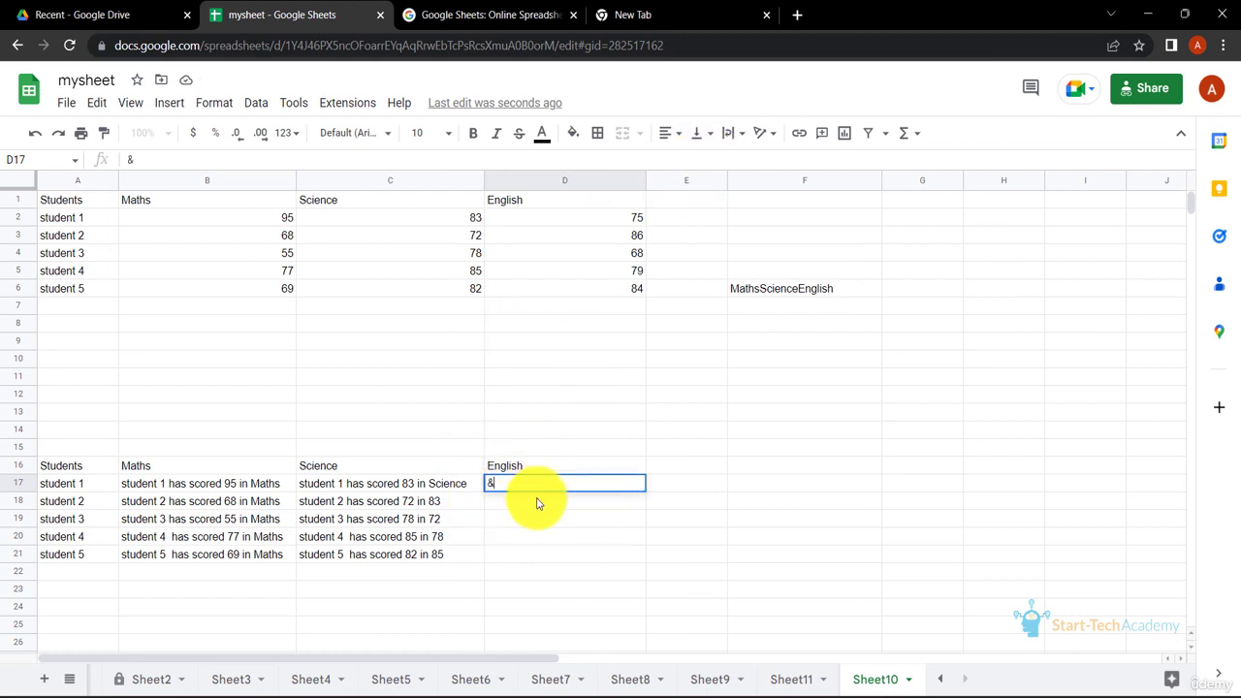
{"action": "key", "text": "Left"}
{"action": "left_click", "coordinate": [551, 490]}
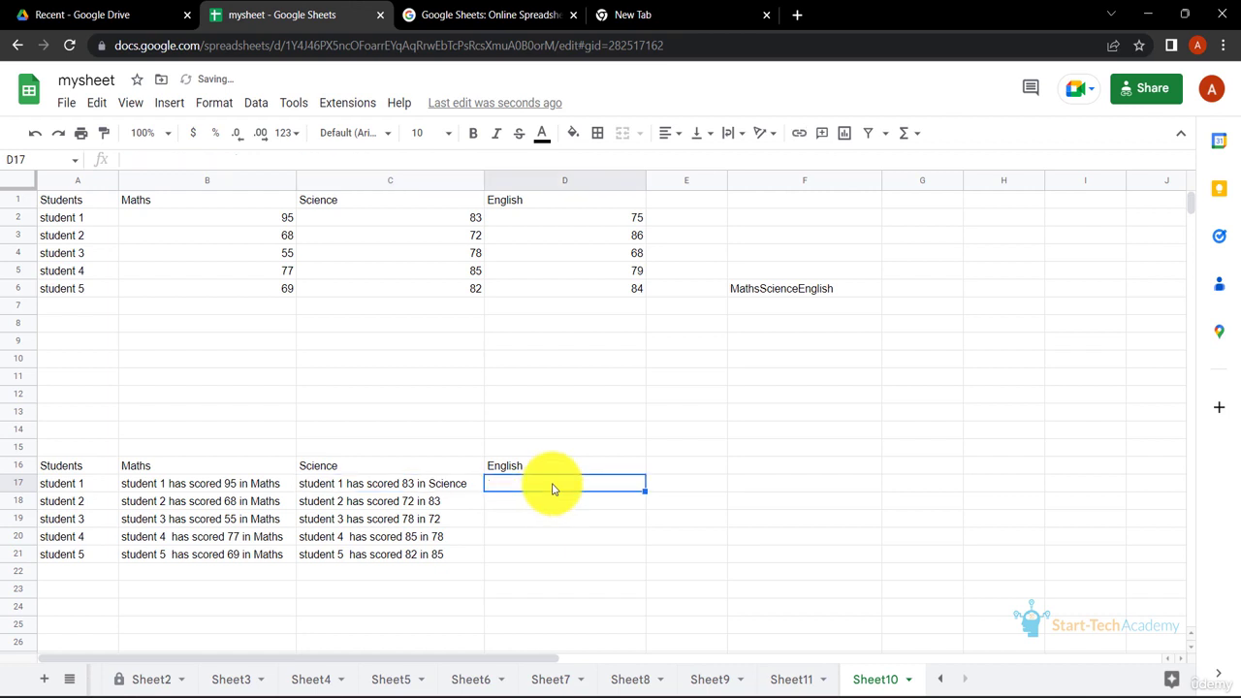
Enter =A2&" has scored "&D2&" in "&D1 in D17 using the ampersand operator
{"action": "type", "text": "="}
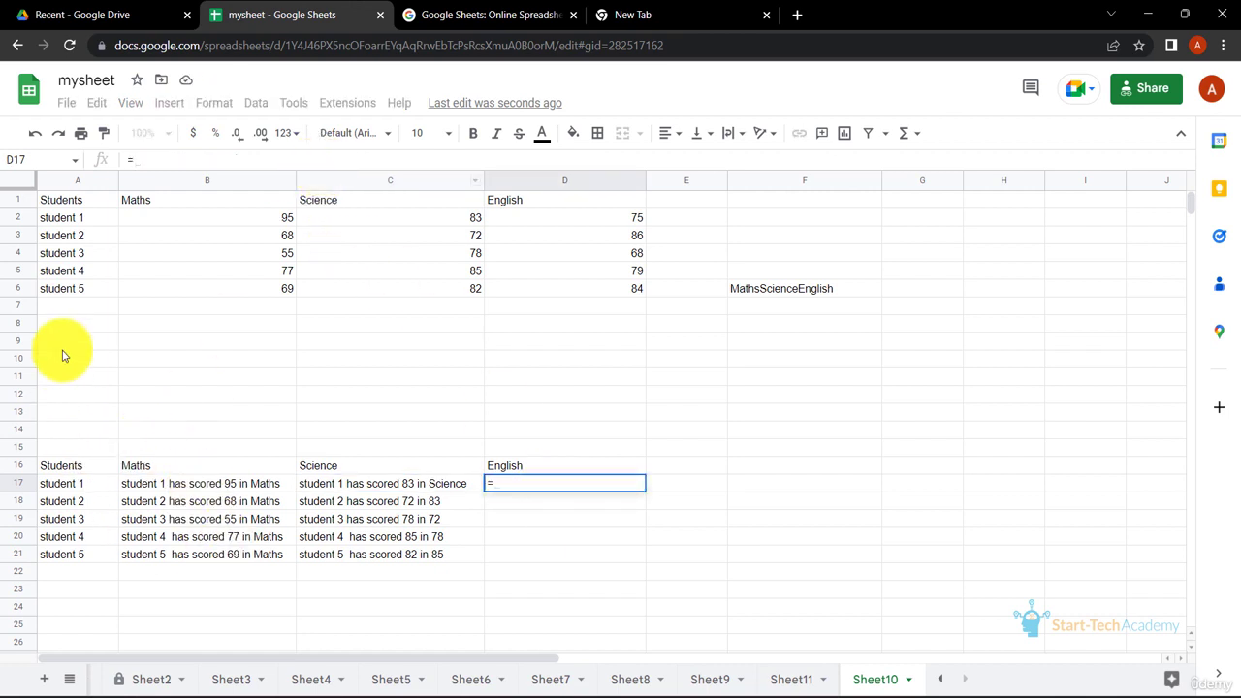
{"action": "left_click", "coordinate": [81, 225]}
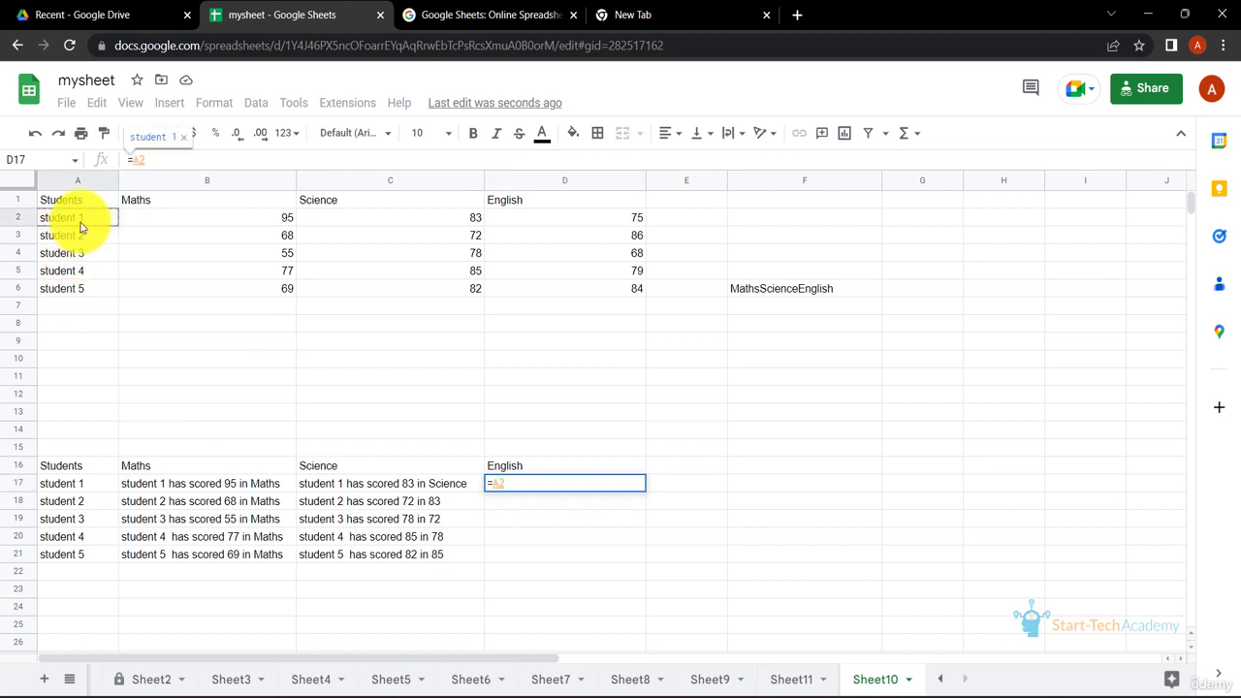
{"action": "type", "text": "&\""}
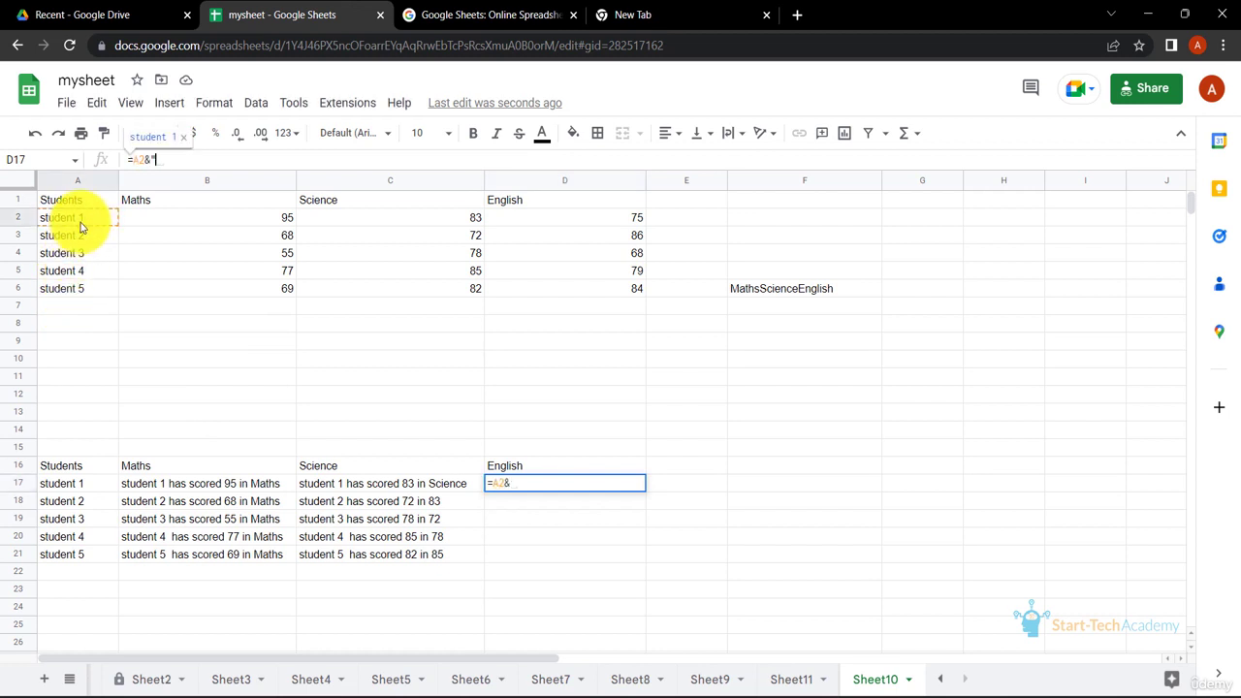
{"action": "type", "text": " has scored"}
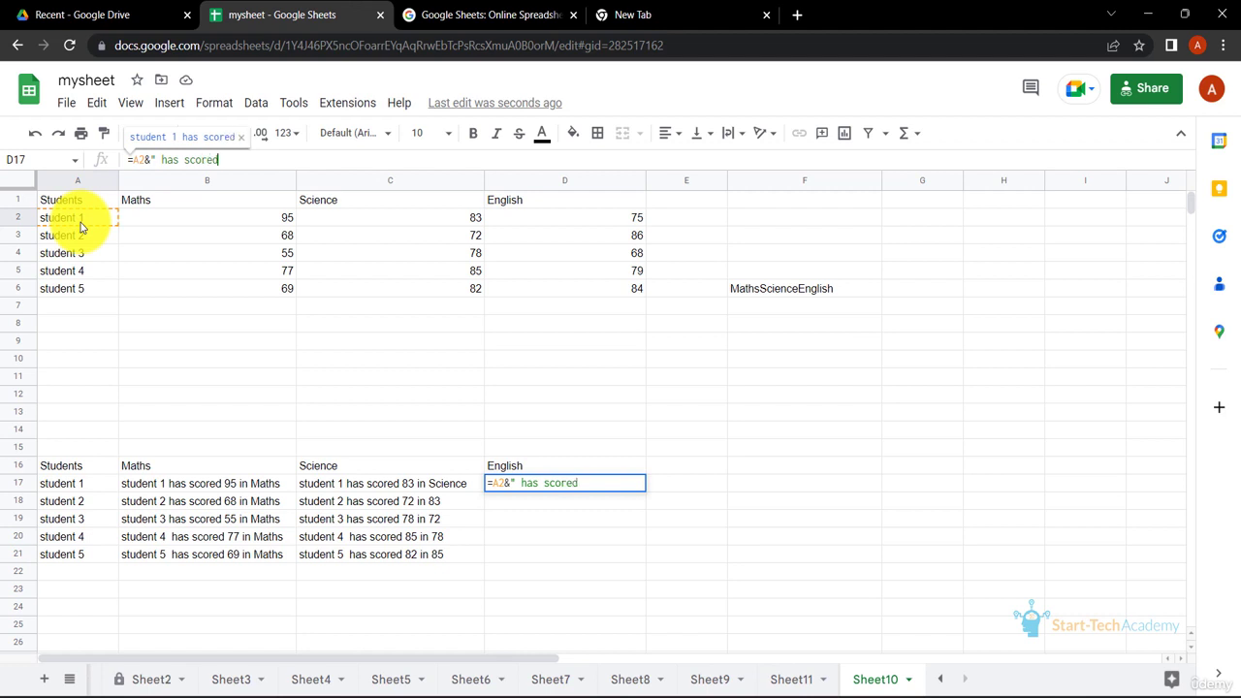
{"action": "type", "text": " \""}
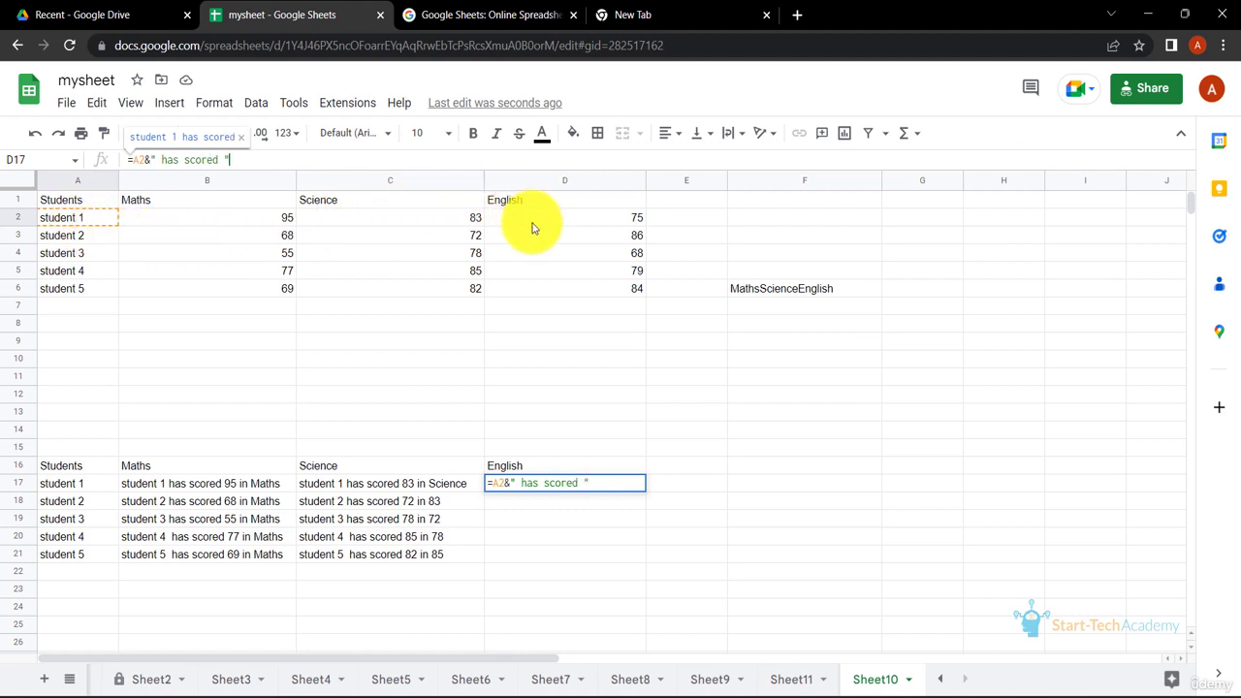
{"action": "type", "text": "&"}
{"action": "left_click", "coordinate": [531, 223]}
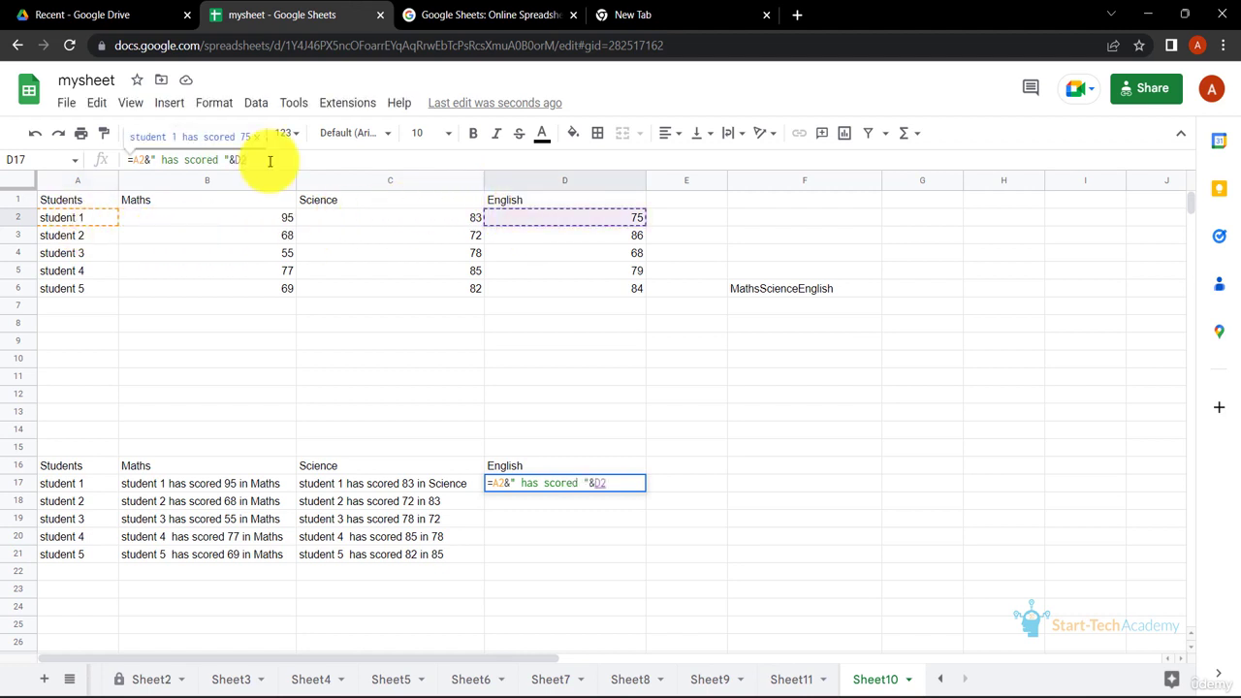
{"action": "type", "text": "&\"i"}
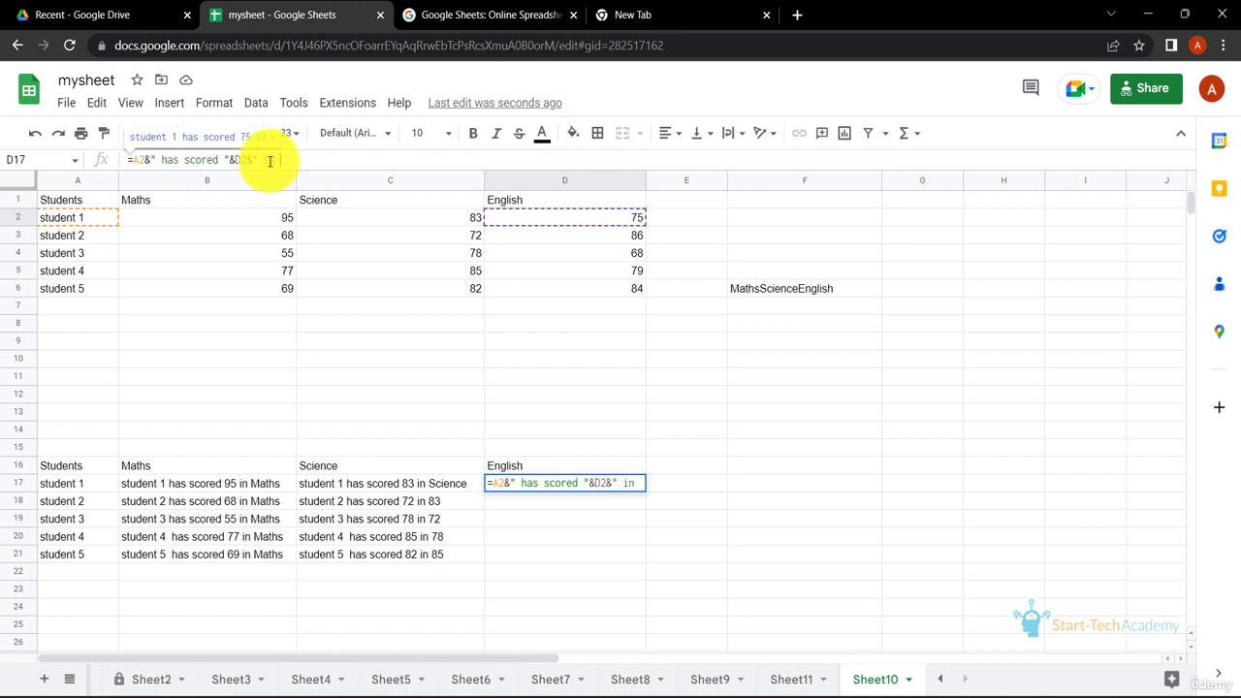
{"action": "type", "text": "&"}
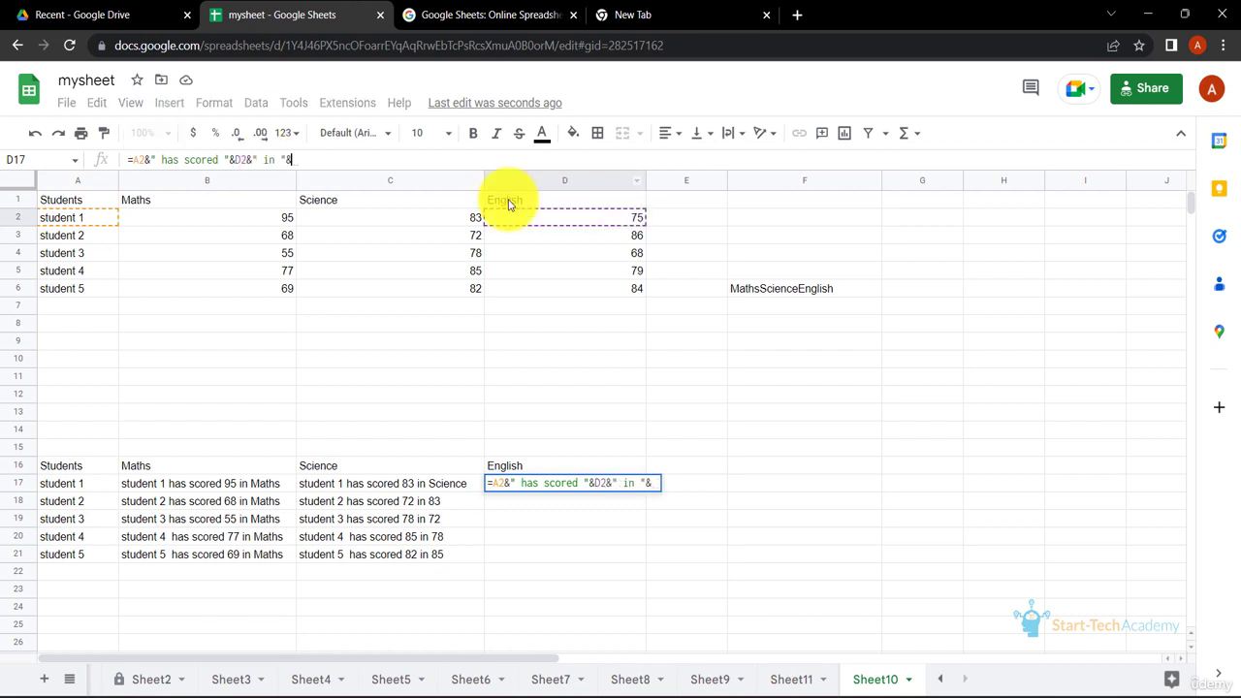
{"action": "left_click", "coordinate": [508, 201]}
{"action": "key", "text": "Return"}
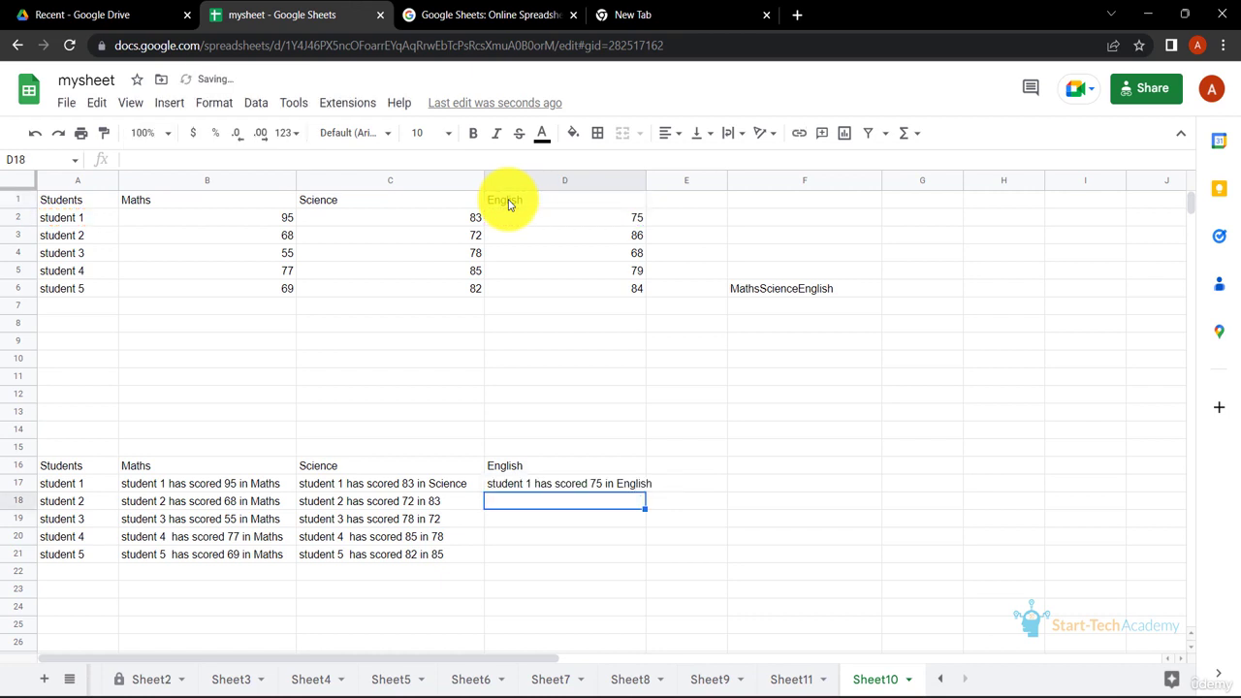
Make the header reference in D17's formula absolute as $D1 and fill the formula down through D21
{"action": "left_click", "coordinate": [622, 490]}
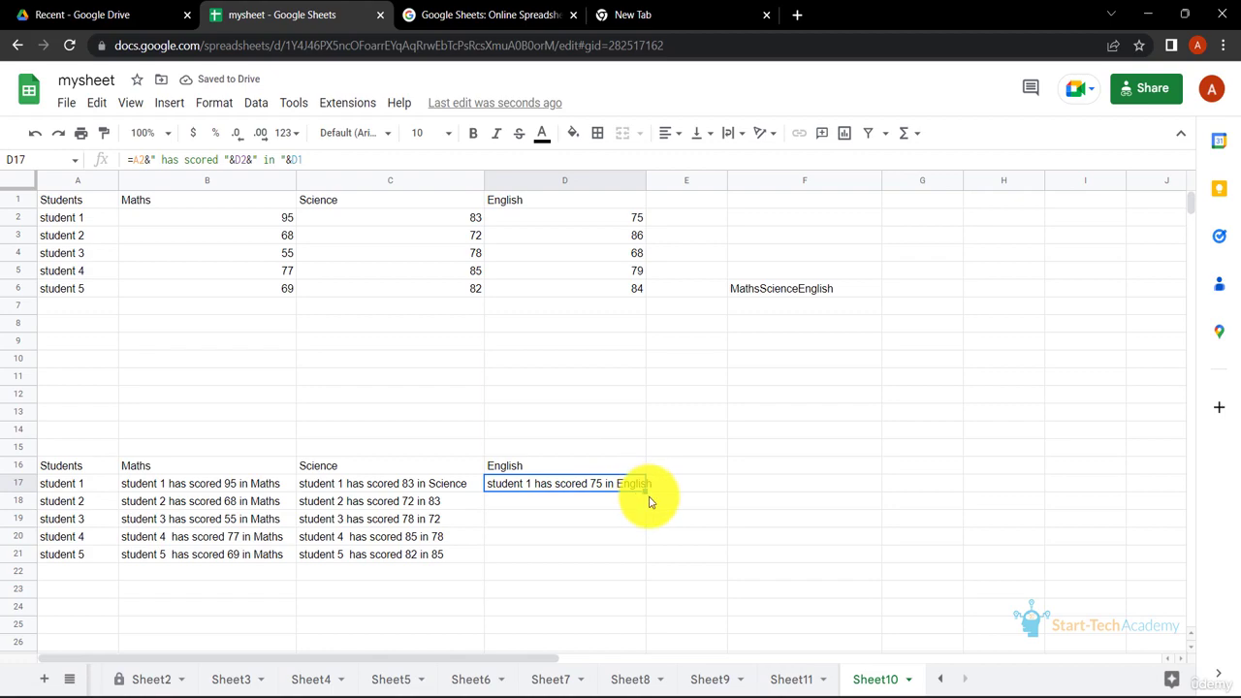
{"action": "double_click", "coordinate": [645, 490]}
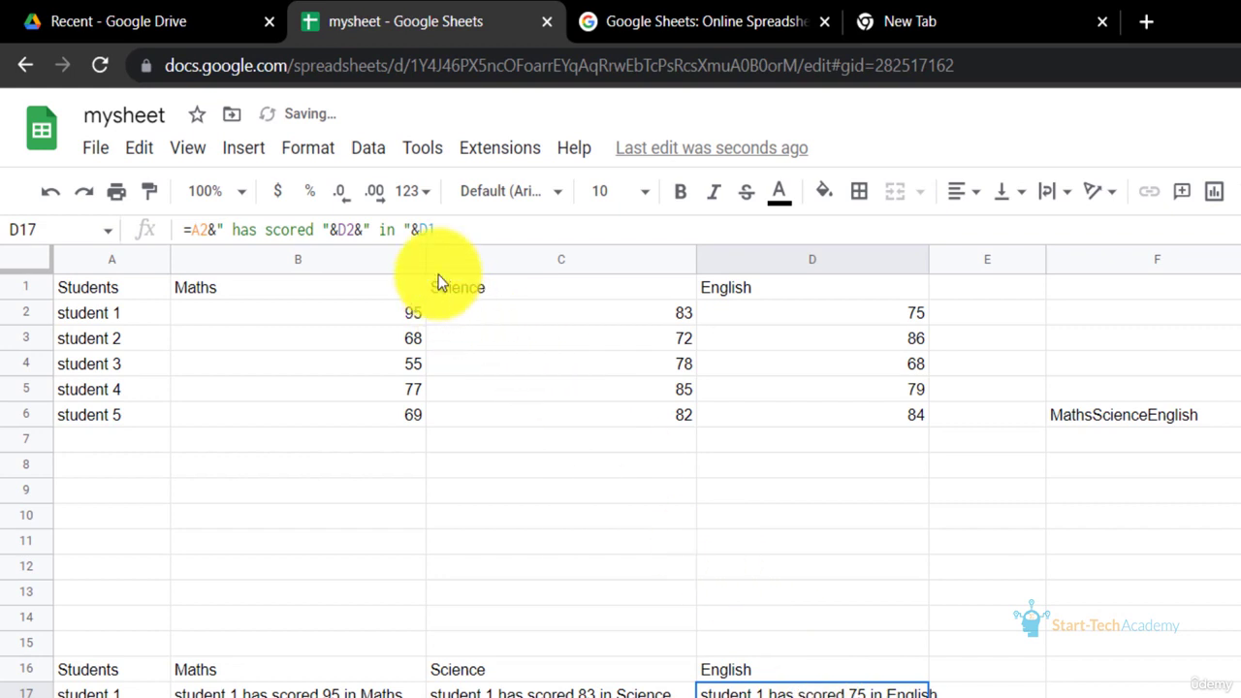
{"action": "left_click", "coordinate": [420, 233]}
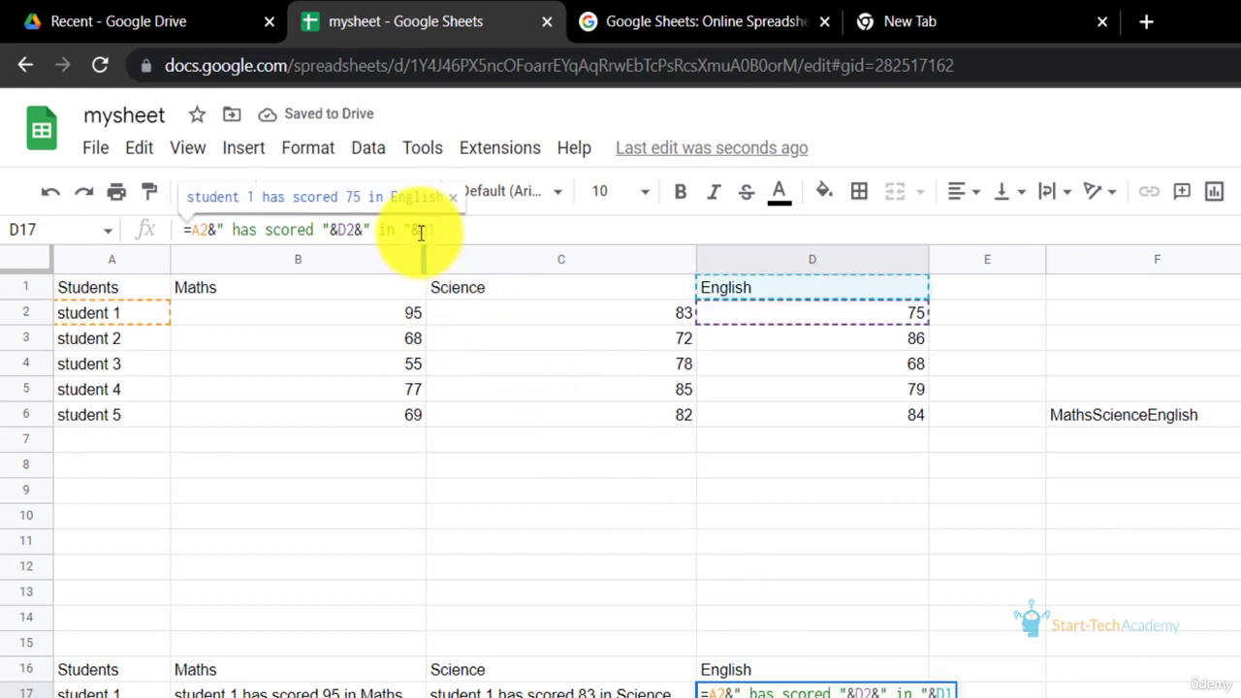
{"action": "type", "text": "$"}
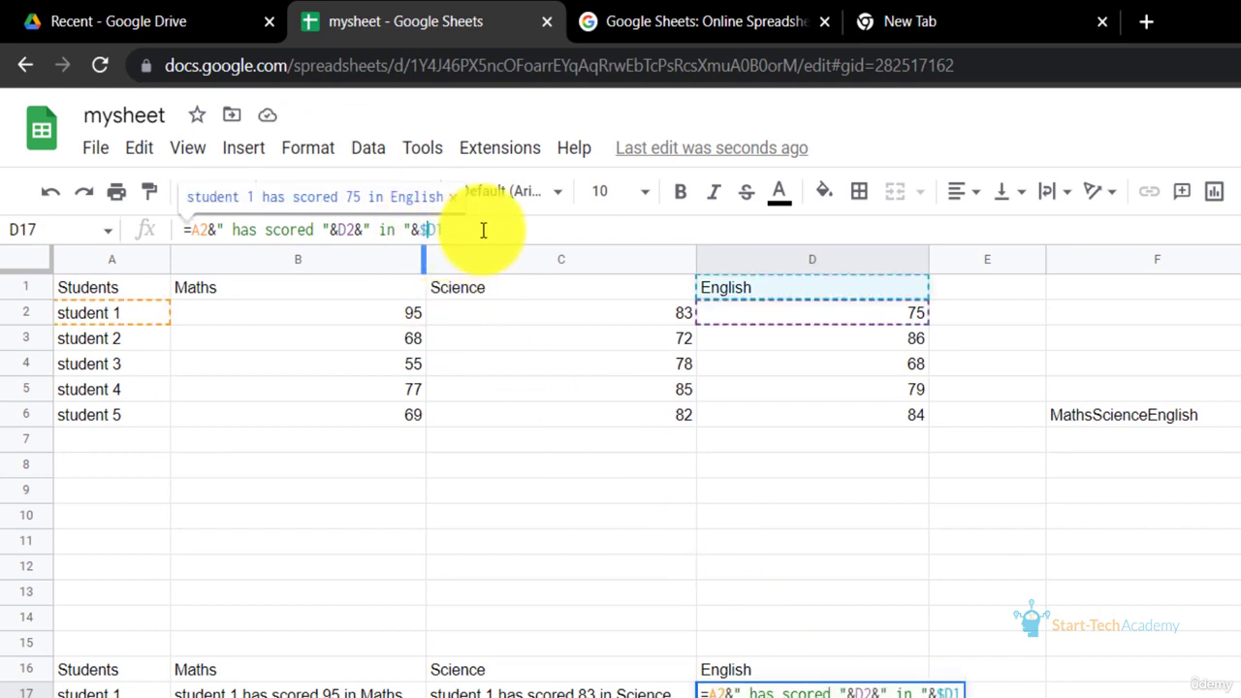
{"action": "key", "text": "Return"}
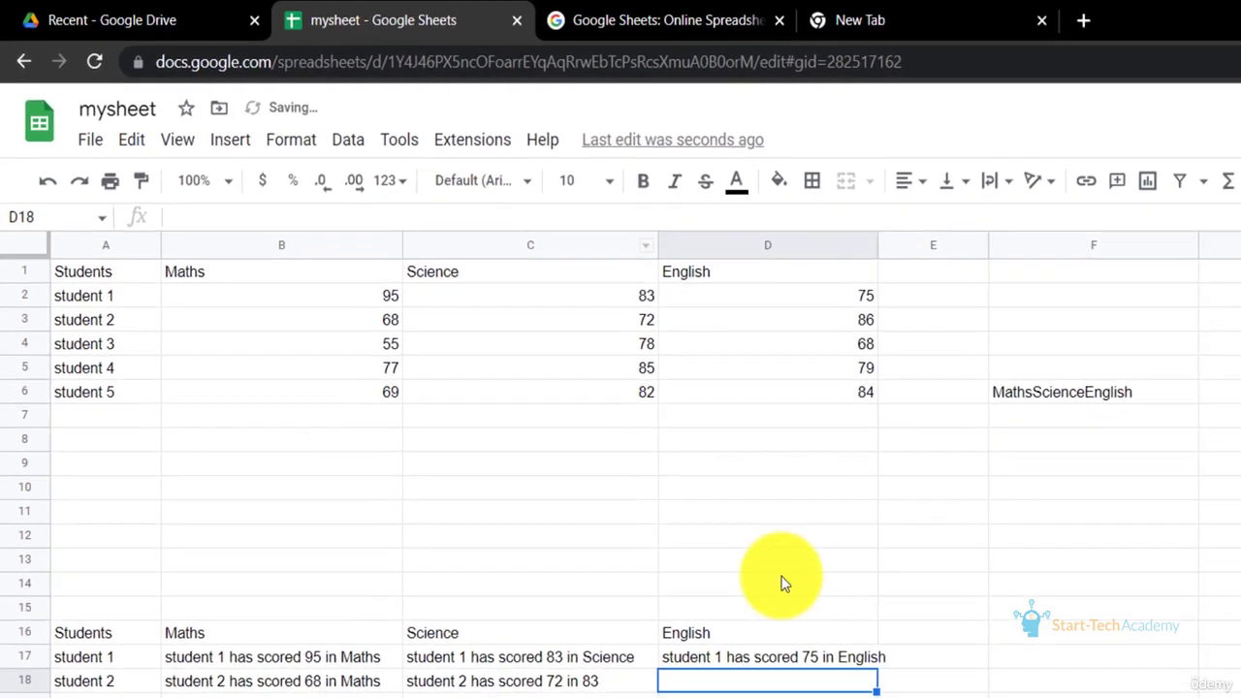
{"action": "left_click", "coordinate": [598, 485]}
{"action": "left_click_drag", "start_coordinate": [646, 492], "coordinate": [648, 563]}
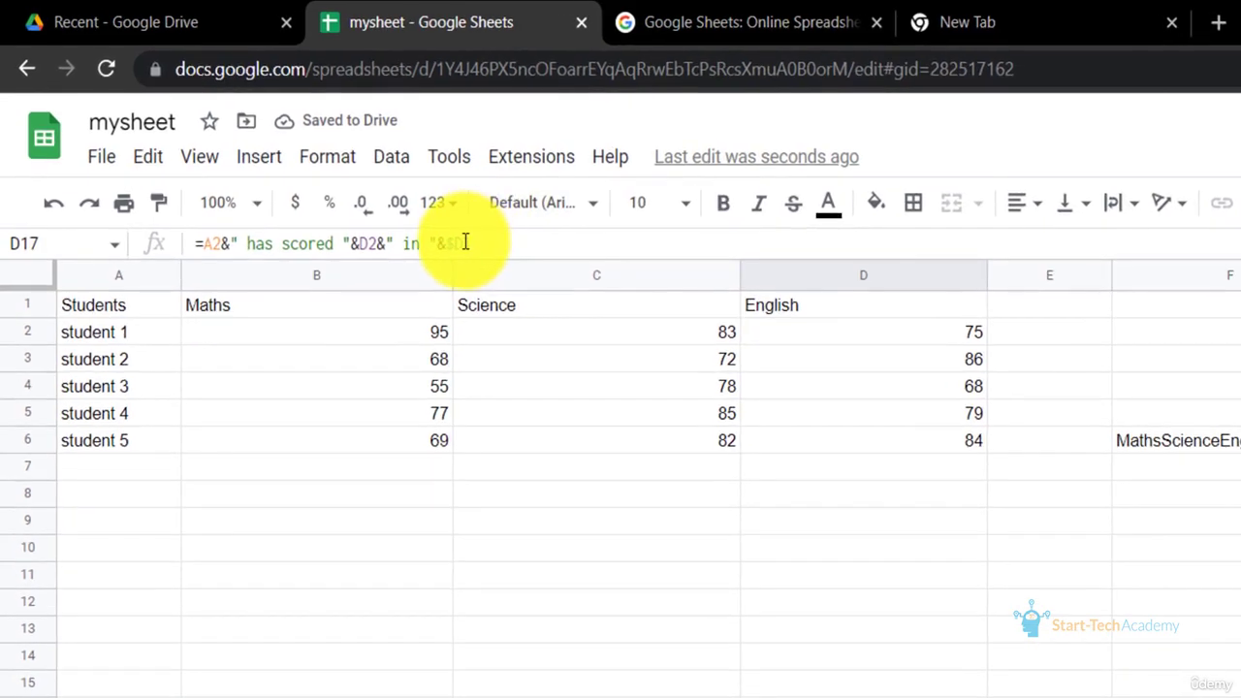
Make D17's header reference fully absolute as $D$1 and fill the formula down through D21
{"action": "left_click", "coordinate": [466, 242]}
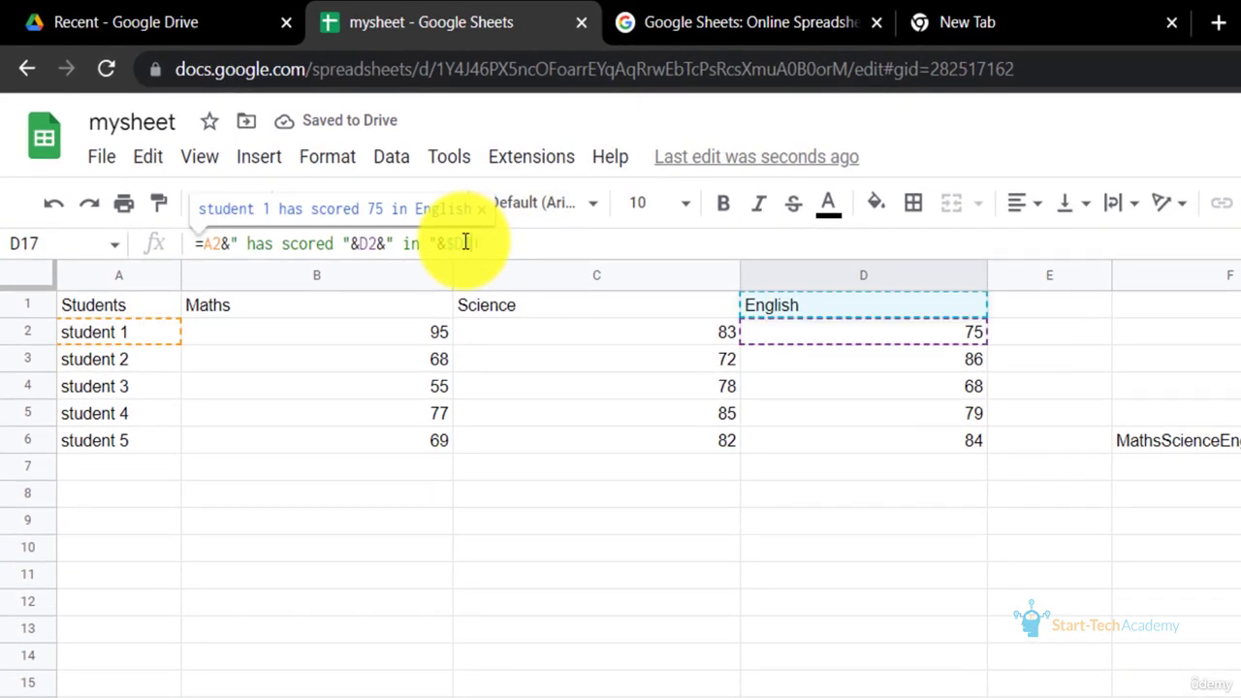
{"action": "key", "text": "Return"}
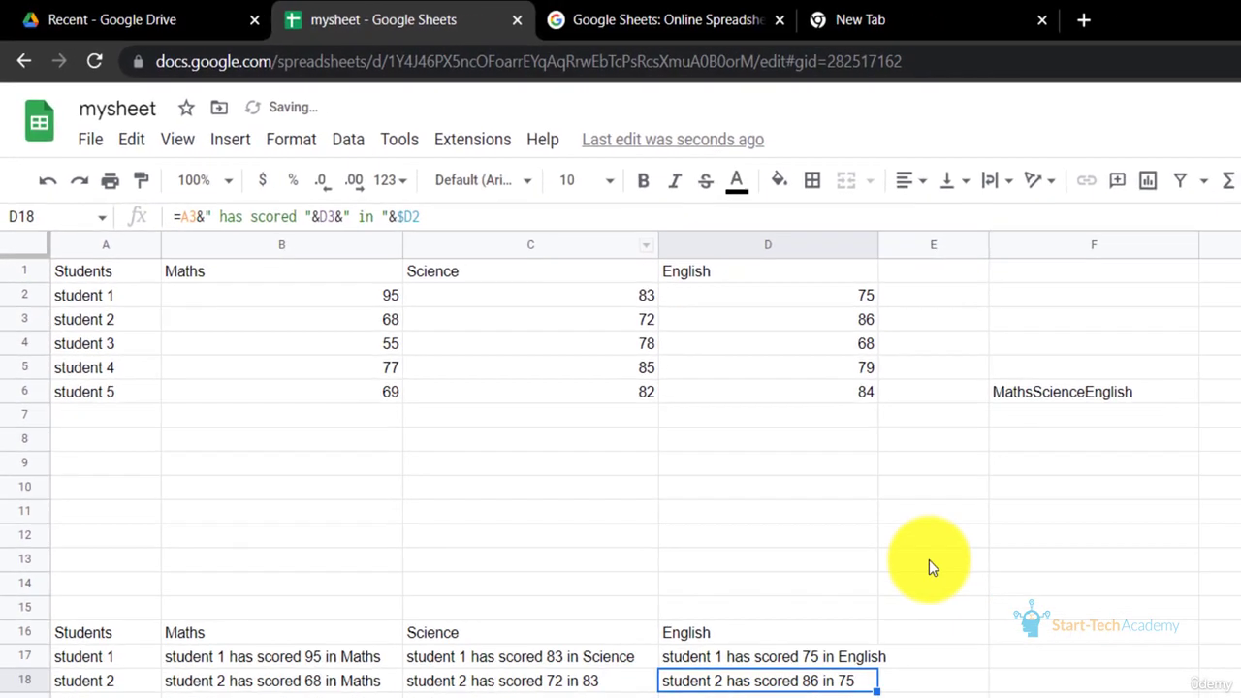
{"action": "left_click", "coordinate": [632, 485]}
{"action": "left_click_drag", "start_coordinate": [644, 493], "coordinate": [644, 557]}
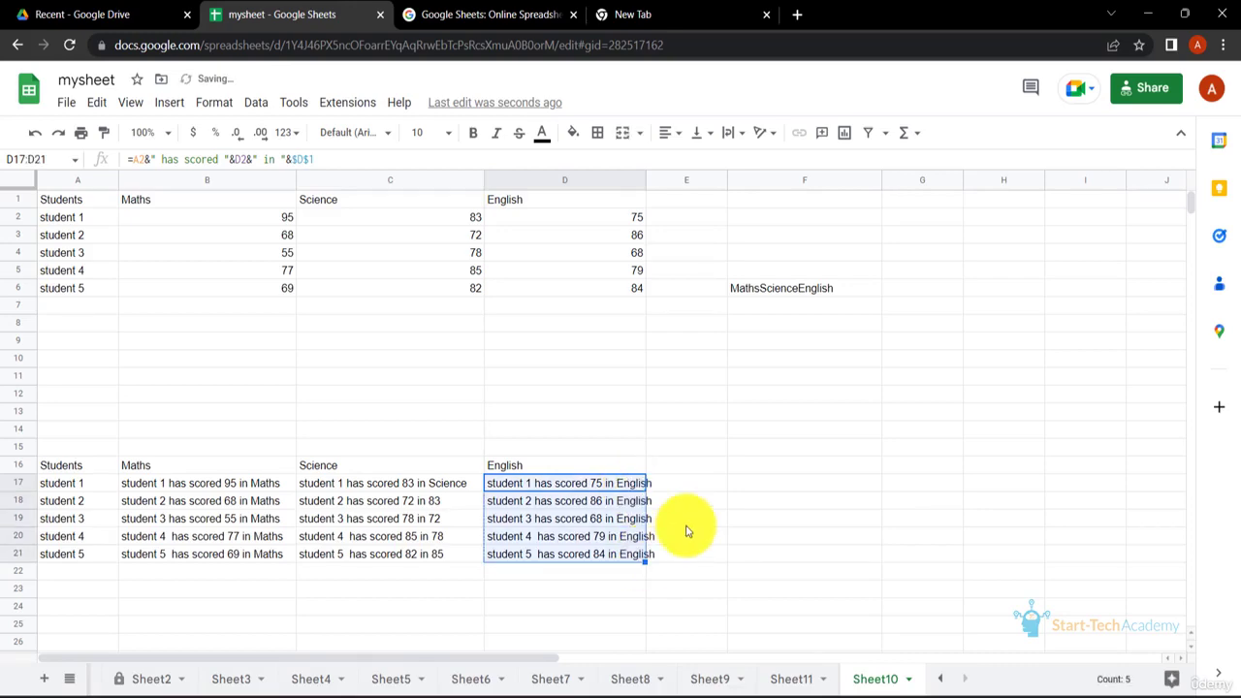
{"action": "left_click", "coordinate": [685, 523]}
Change C17's header reference to C$1 and fill the CONCATENATE formula down through C21
{"action": "left_click", "coordinate": [436, 483]}
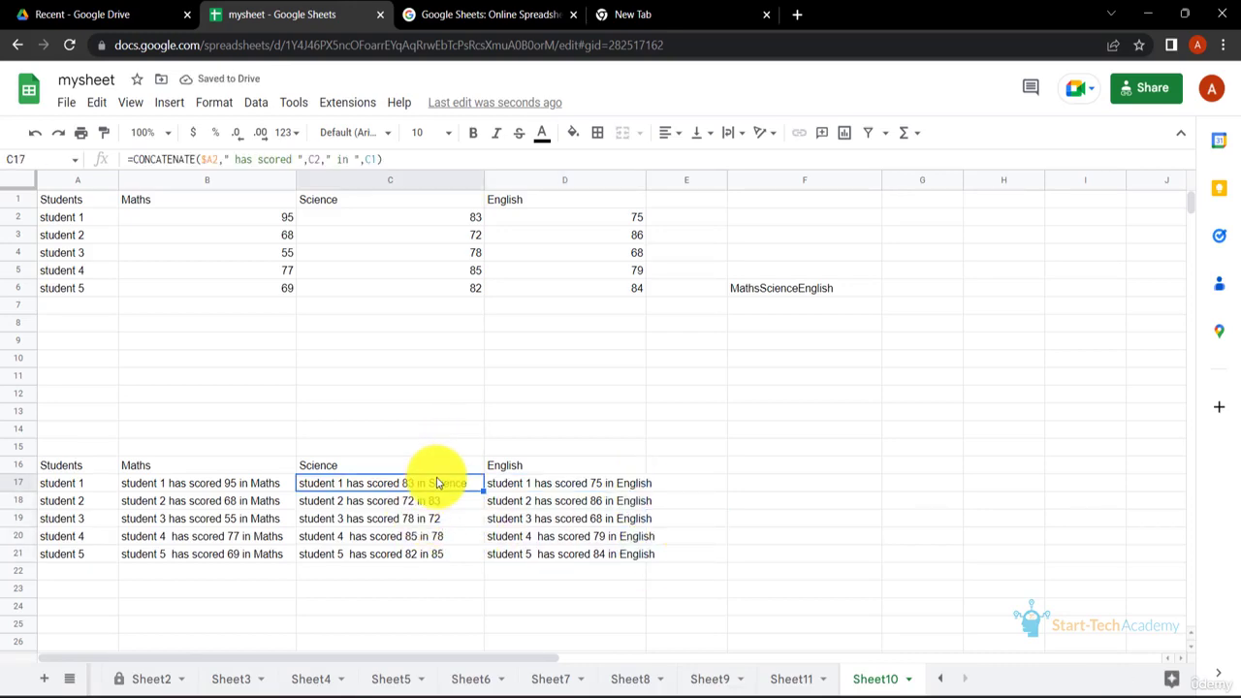
{"action": "left_click", "coordinate": [368, 158]}
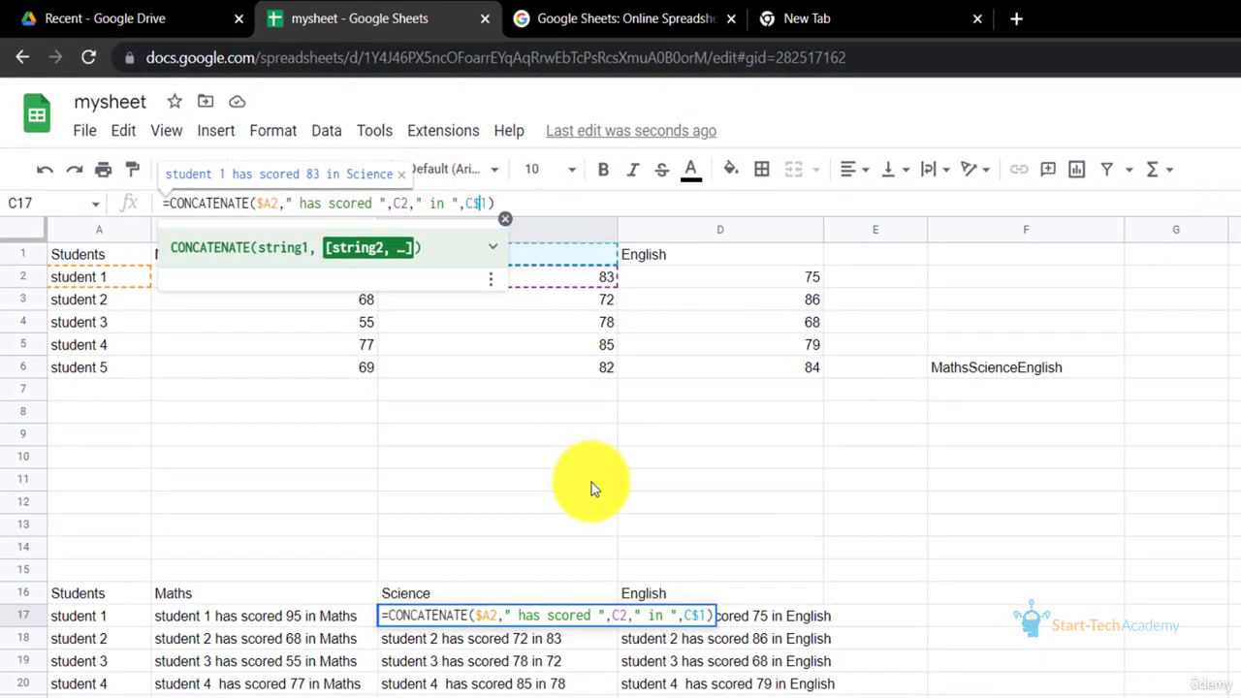
{"action": "key", "text": "Return"}
{"action": "key", "text": "Up"}
{"action": "key", "text": "Up"}
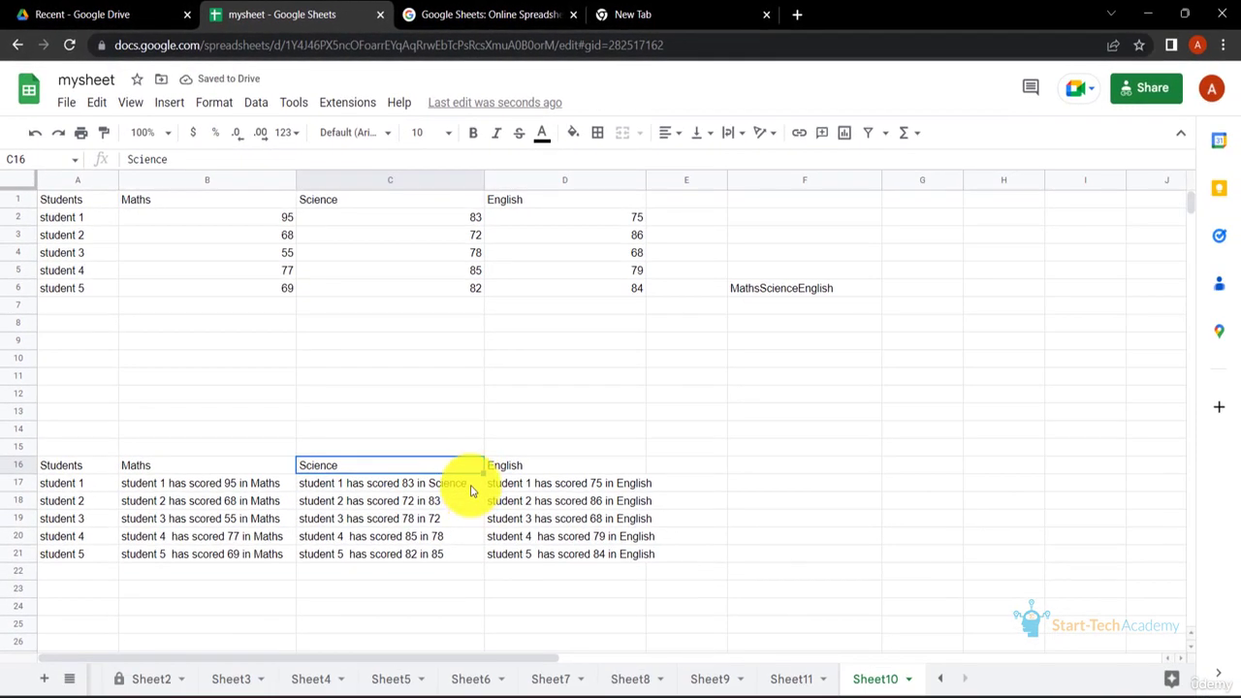
{"action": "left_click", "coordinate": [472, 489]}
{"action": "left_click_drag", "start_coordinate": [484, 492], "coordinate": [479, 559]}
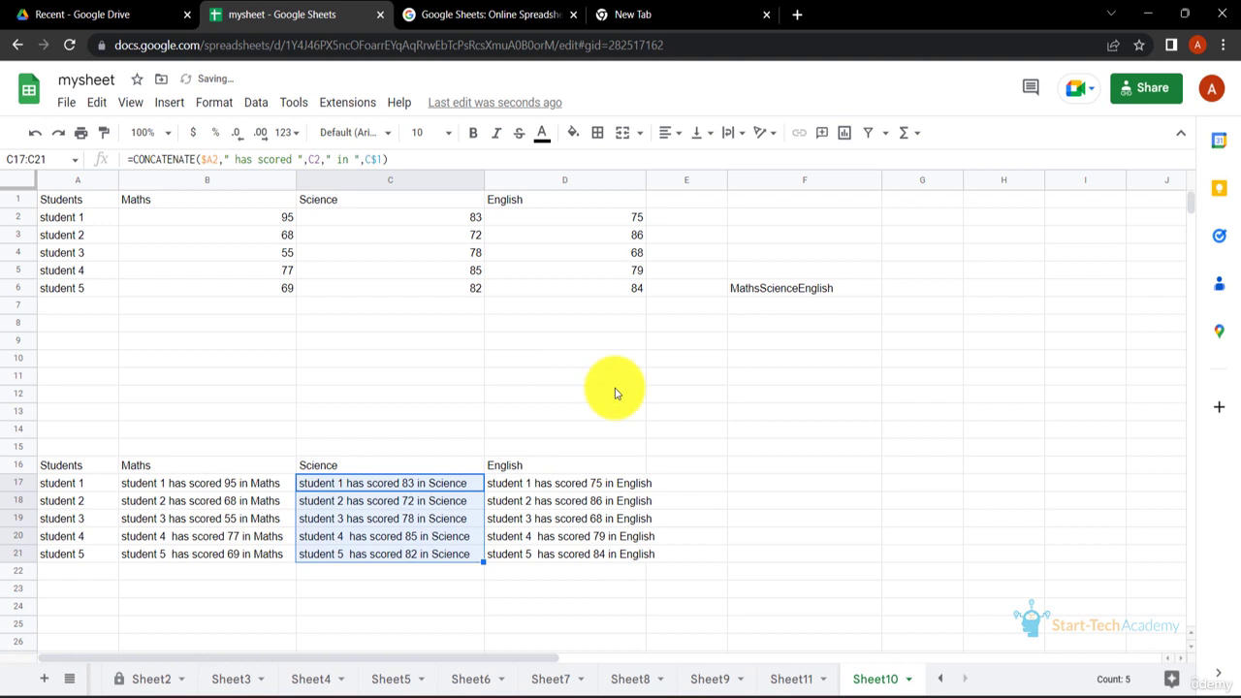
{"action": "left_click", "coordinate": [615, 393]}
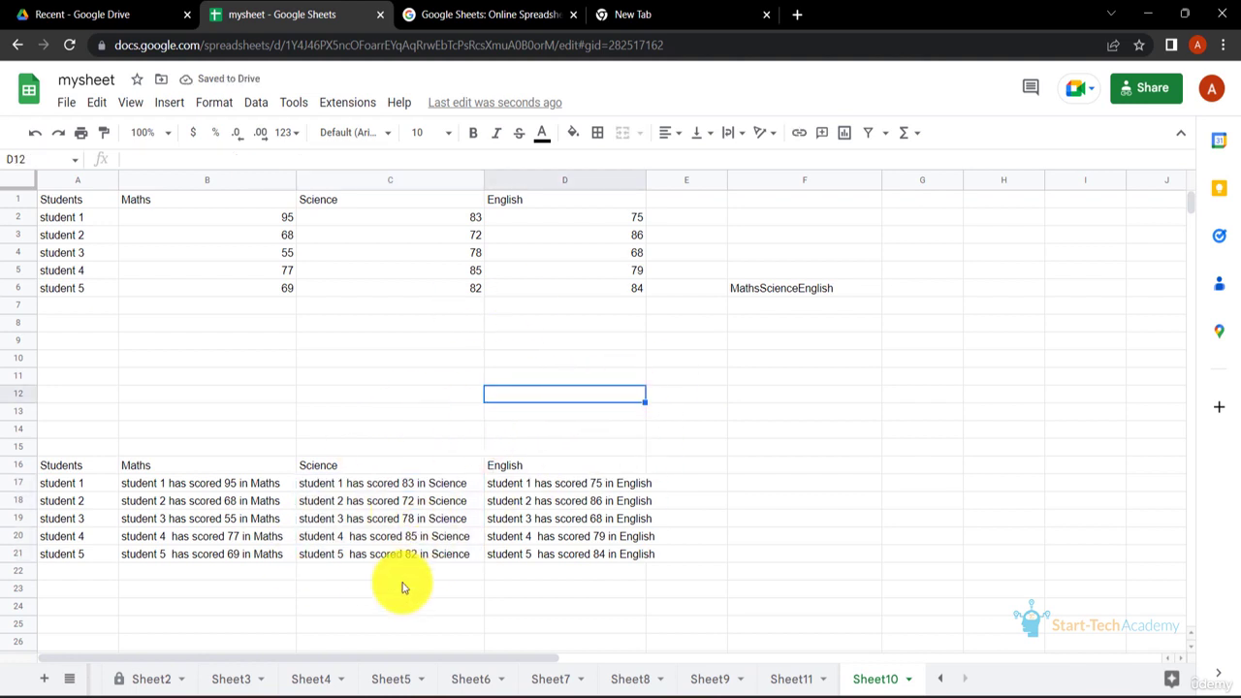